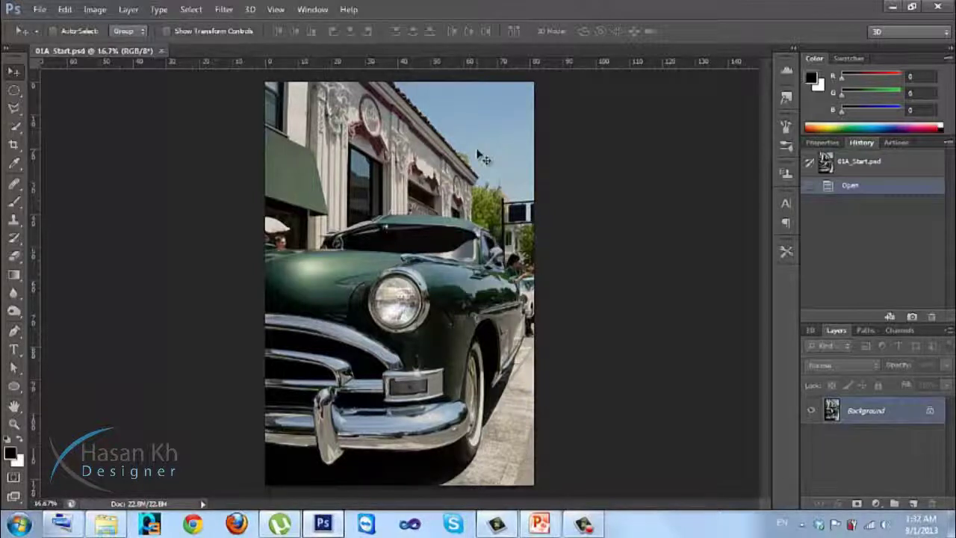
Apply Auto Tone, Auto Contrast and Auto Color to the car photo
{"action": "left_click", "coordinate": [95, 10]}
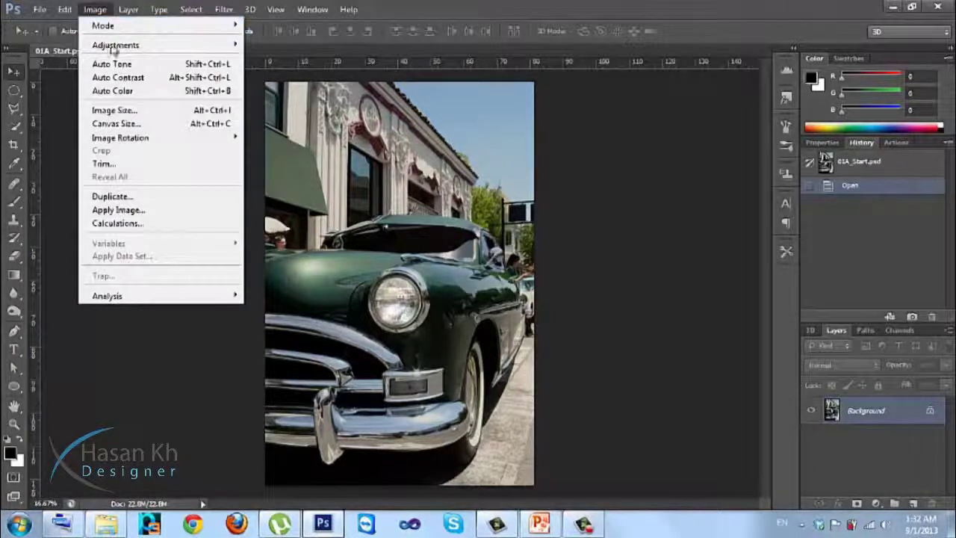
{"action": "left_click", "coordinate": [114, 66]}
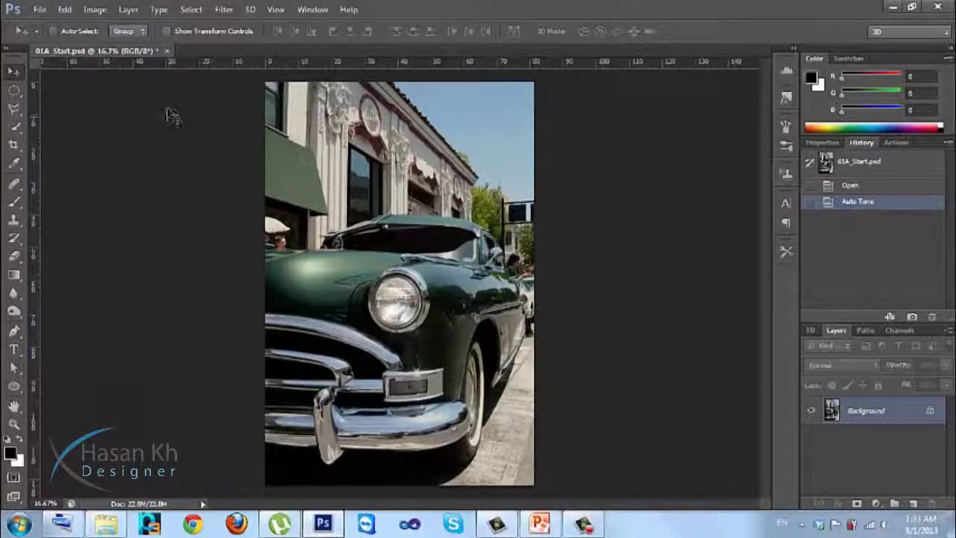
{"action": "left_click", "coordinate": [95, 10]}
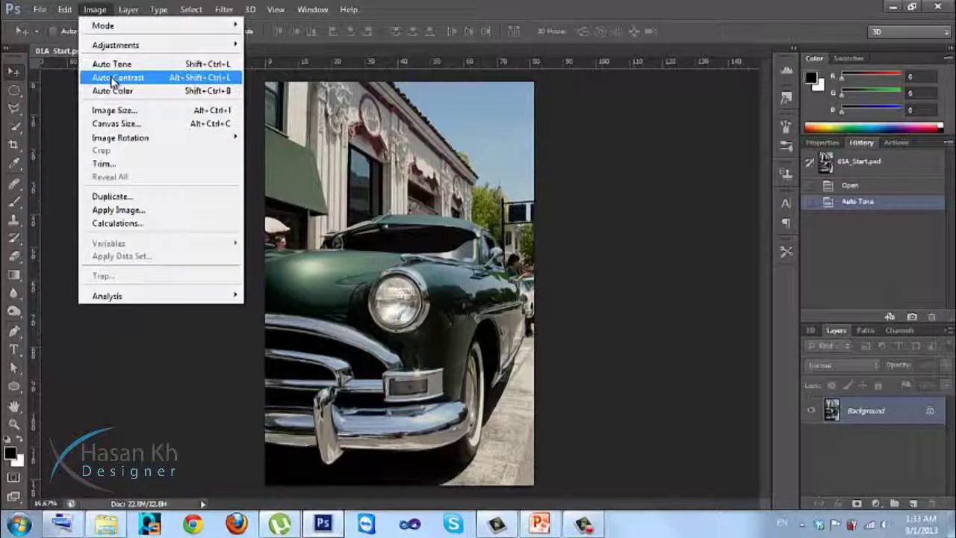
{"action": "left_click", "coordinate": [114, 78]}
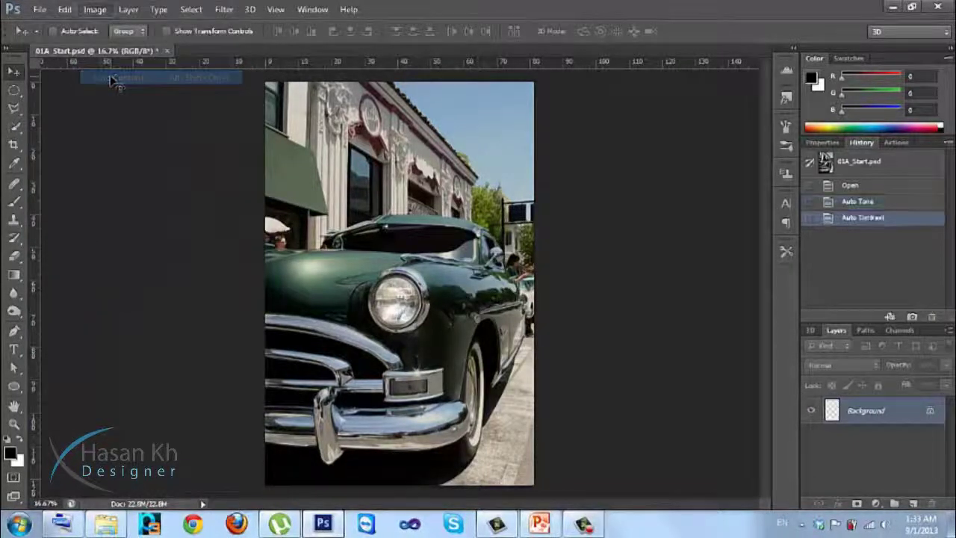
{"action": "left_click", "coordinate": [94, 9]}
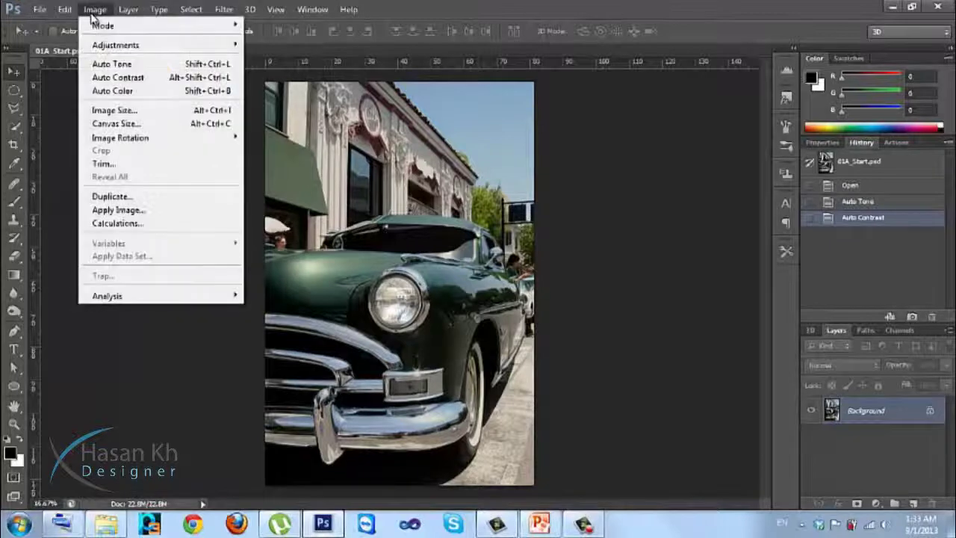
{"action": "left_click", "coordinate": [113, 89]}
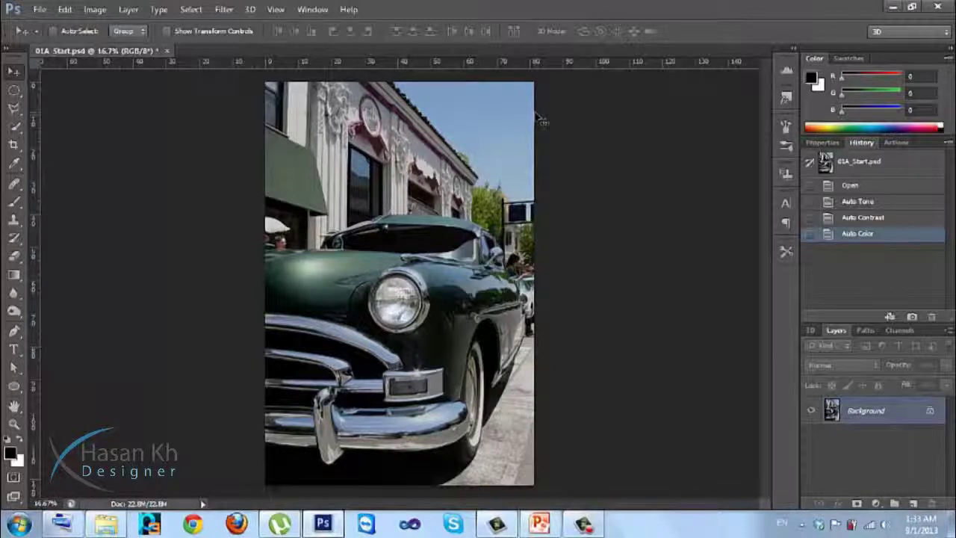
Compare the opened image with the corrected history states, and delete the automatic corrections starting from Auto Tone
{"action": "left_click", "coordinate": [859, 187]}
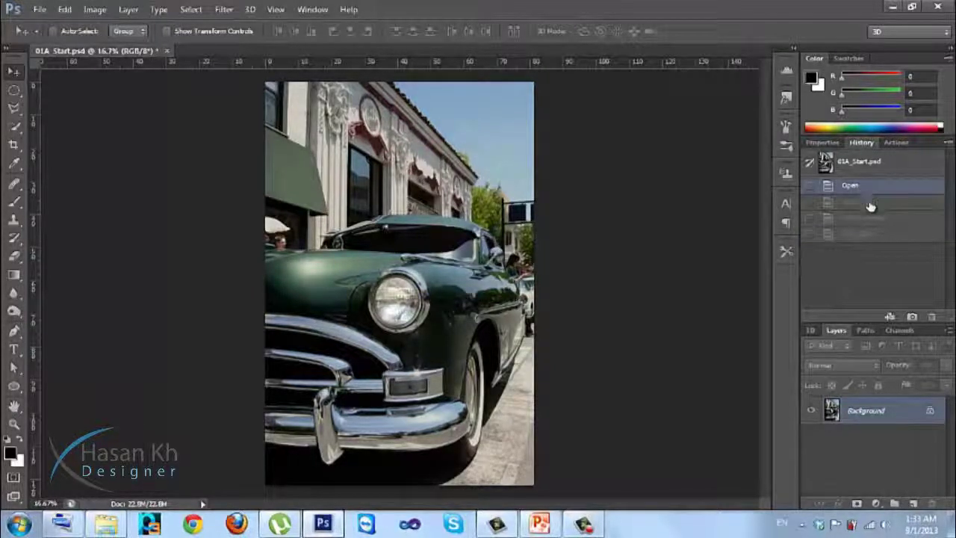
{"action": "left_click", "coordinate": [868, 239]}
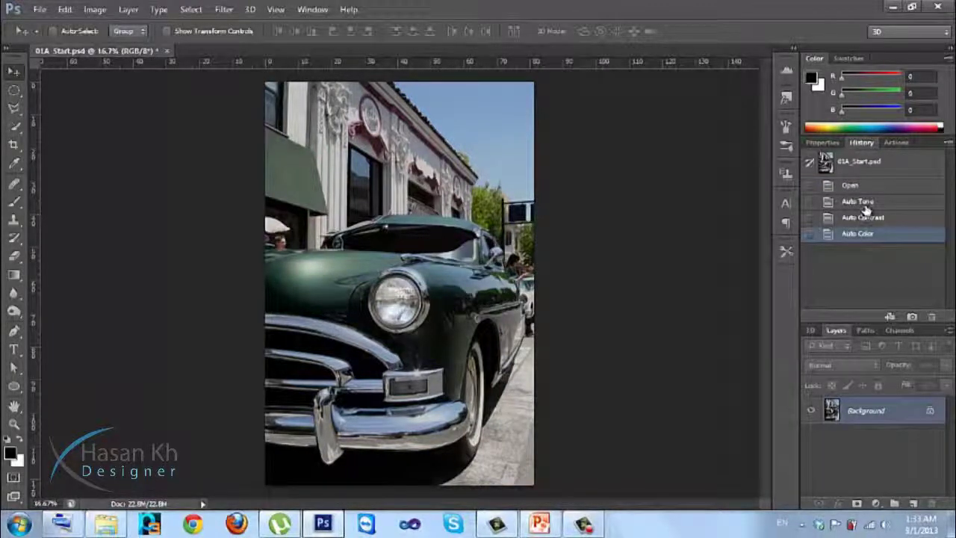
{"action": "left_click", "coordinate": [867, 204]}
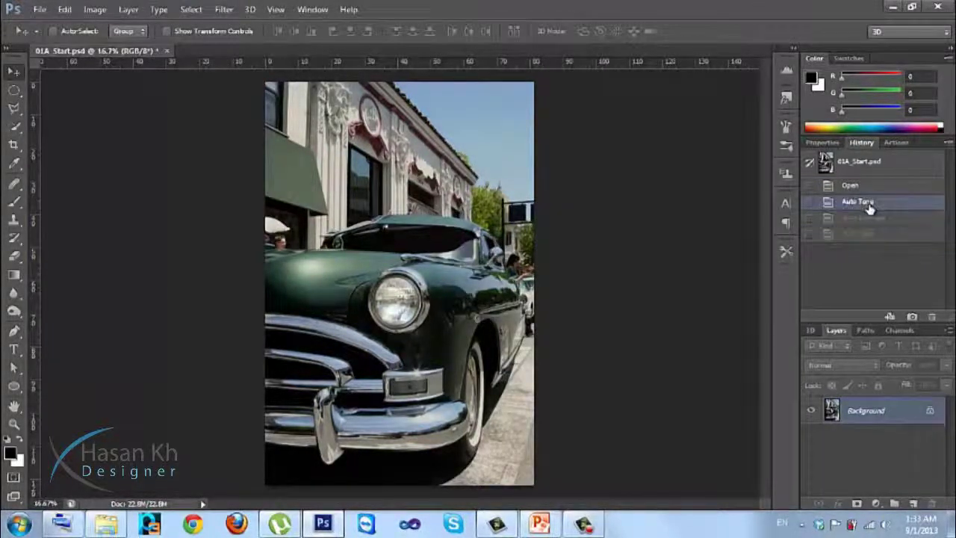
{"action": "left_click", "coordinate": [933, 318]}
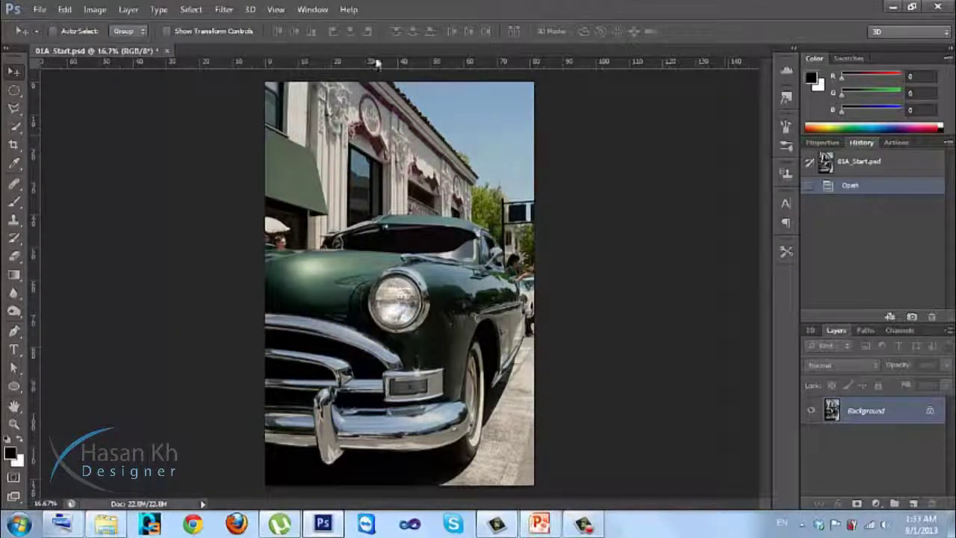
Apply a Levels adjustment to the car photo with the RGB white input level set to 215
{"action": "left_click", "coordinate": [101, 12]}
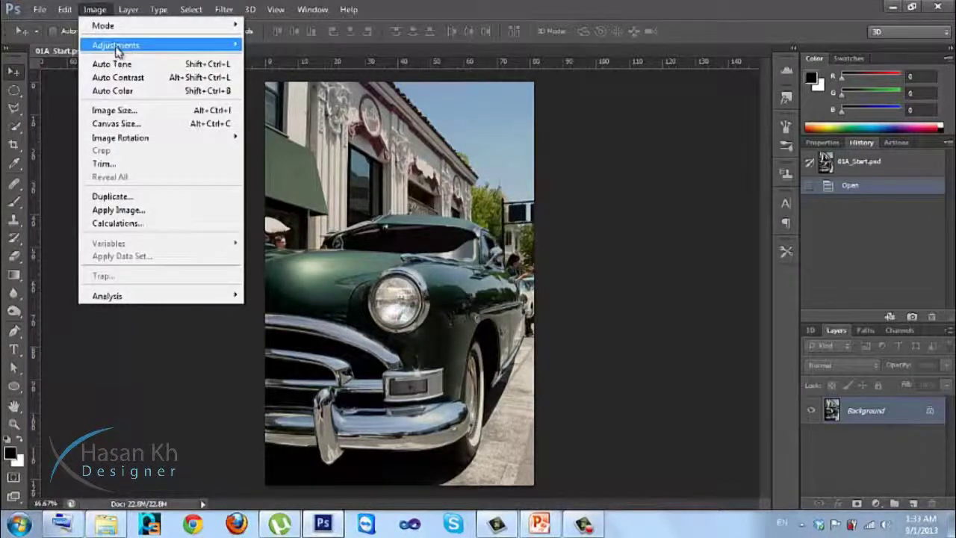
{"action": "mouse_move", "coordinate": [117, 46]}
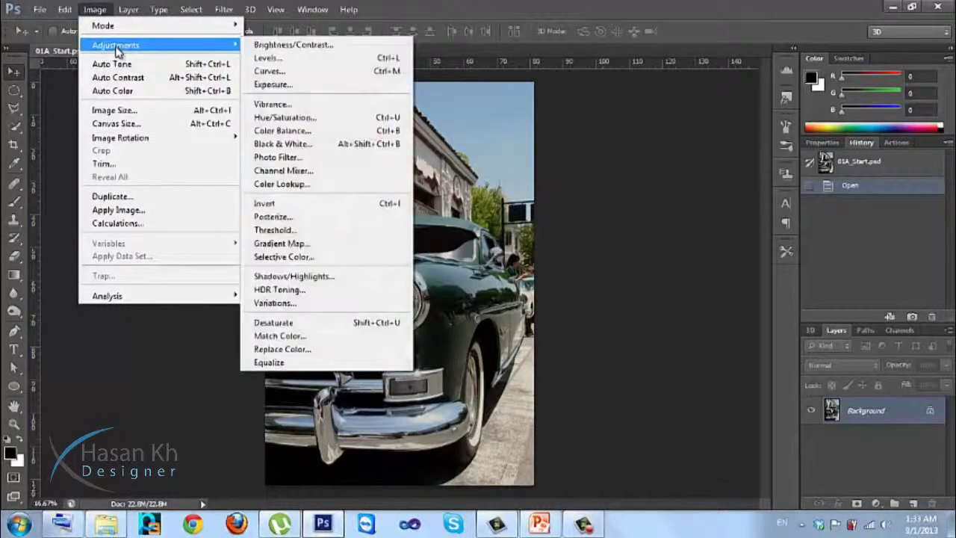
{"action": "left_click", "coordinate": [288, 61]}
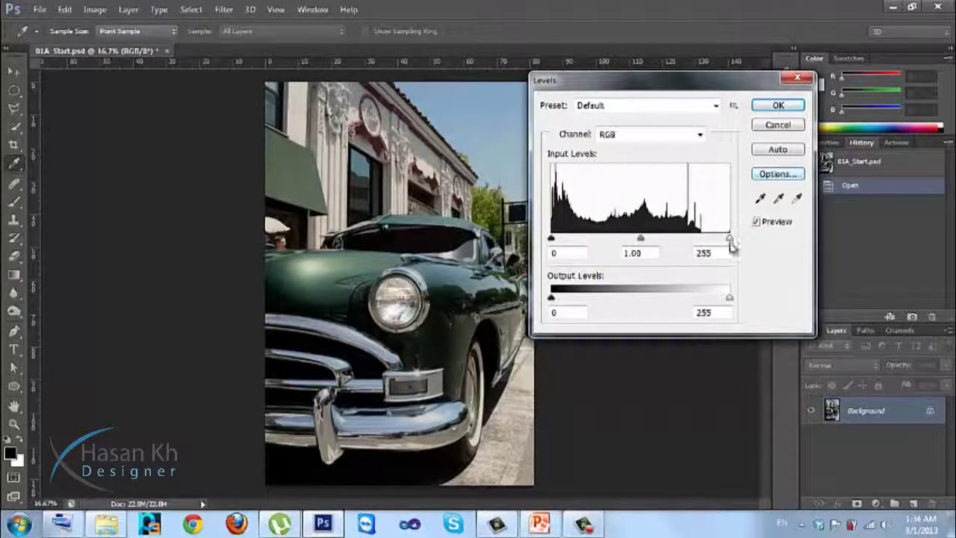
{"action": "mouse_move", "coordinate": [730, 238]}
{"action": "left_mouse_down"}
{"action": "mouse_move", "coordinate": [701, 242]}
{"action": "mouse_move", "coordinate": [729, 242]}
{"action": "left_mouse_up"}
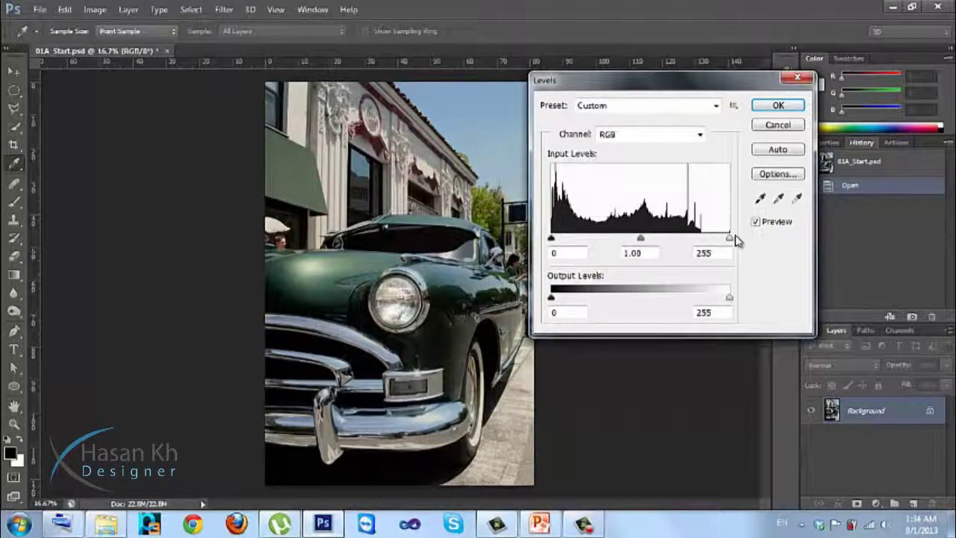
{"action": "double_click", "coordinate": [704, 253]}
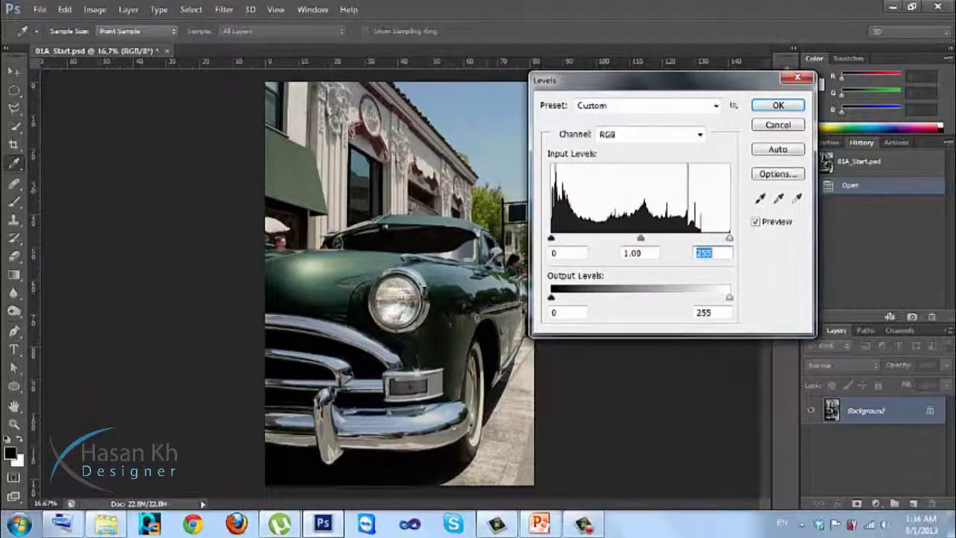
{"action": "left_click_drag", "start_coordinate": [730, 242], "coordinate": [701, 241]}
{"action": "key", "text": "Up"}
{"action": "key", "text": "Up"}
{"action": "key", "text": "Up"}
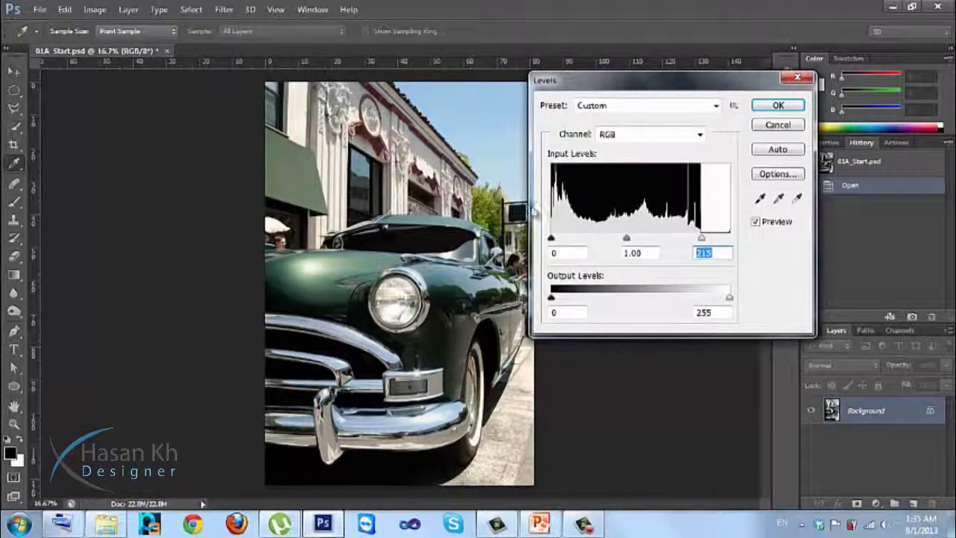
{"action": "left_click", "coordinate": [777, 104]}
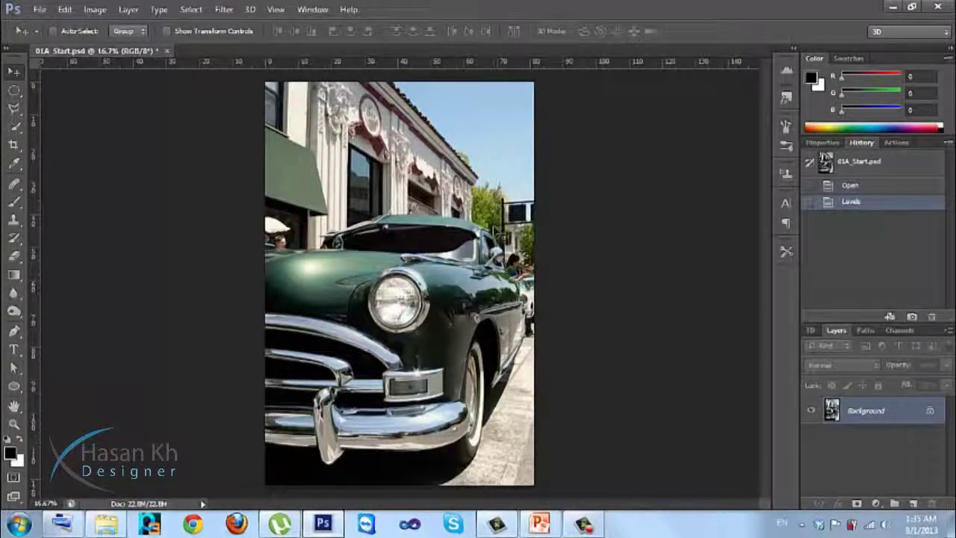
Open a new Levels adjustment and examine the RGB histogram and its shadow, midtone and highlight input sliders
{"action": "key", "text": "ctrl+l"}
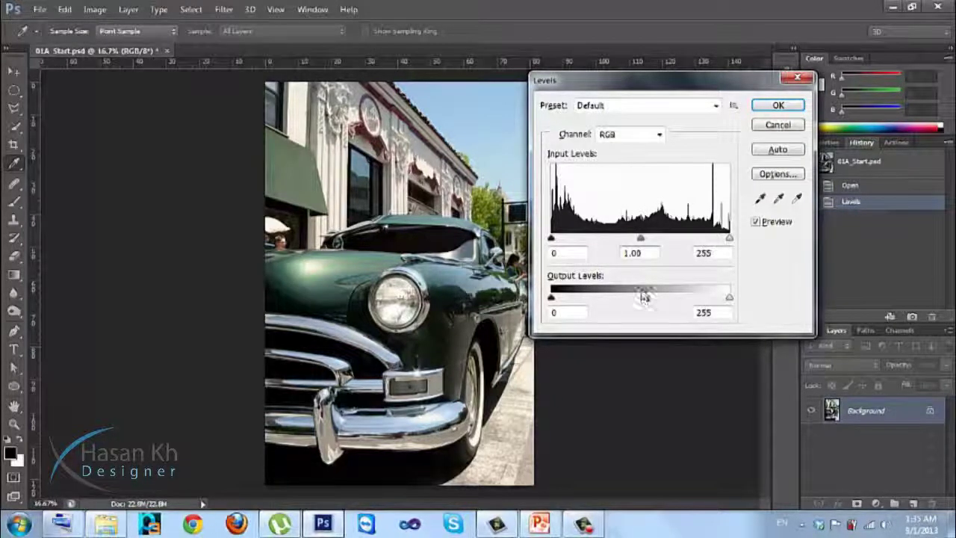
{"action": "mouse_move", "coordinate": [647, 199]}
{"action": "left_mouse_down"}
{"action": "mouse_move", "coordinate": [571, 190]}
{"action": "mouse_move", "coordinate": [672, 194]}
{"action": "mouse_move", "coordinate": [649, 194]}
{"action": "left_mouse_up"}
{"action": "left_click_drag", "start_coordinate": [711, 196], "coordinate": [612, 198]}
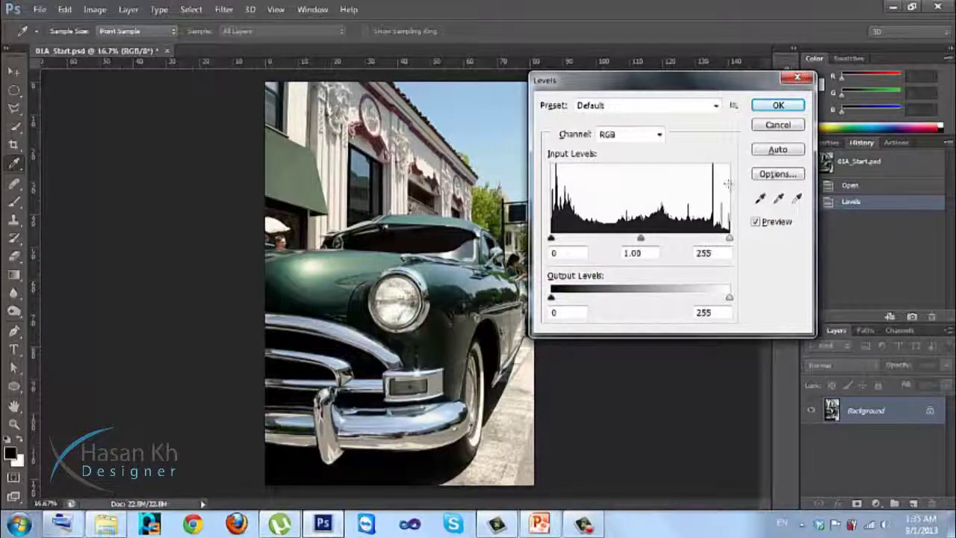
{"action": "left_click_drag", "start_coordinate": [728, 183], "coordinate": [685, 191]}
{"action": "left_click_drag", "start_coordinate": [730, 298], "coordinate": [731, 301]}
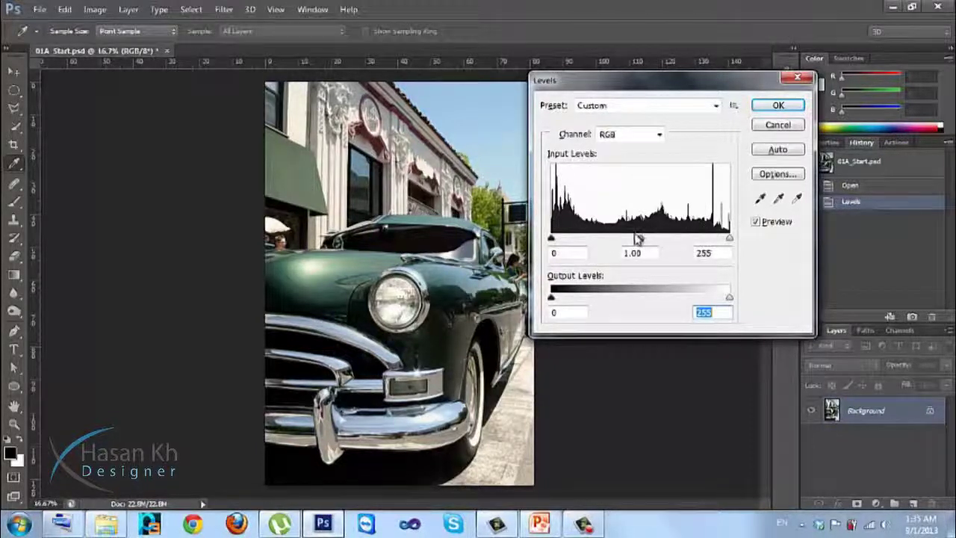
{"action": "left_click", "coordinate": [550, 240]}
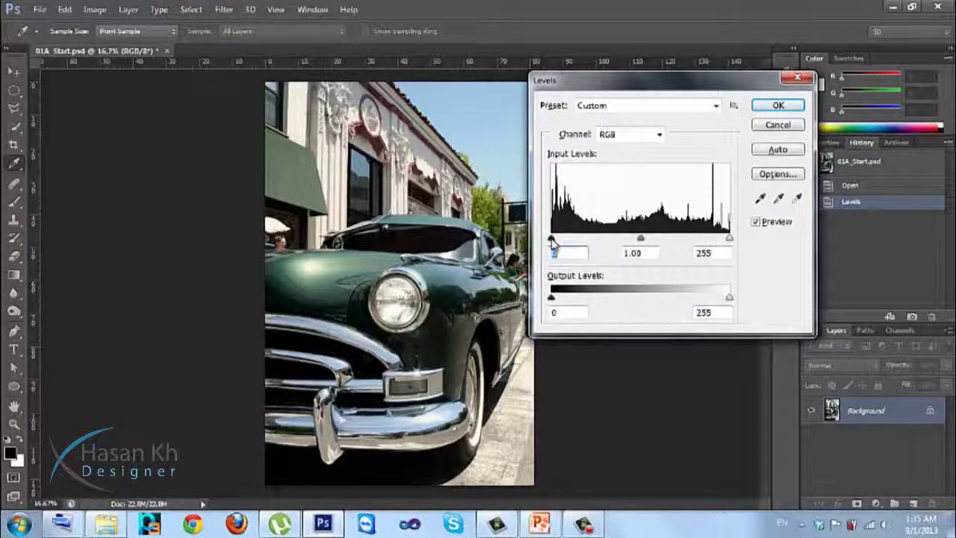
{"action": "left_click", "coordinate": [730, 240]}
{"action": "left_click", "coordinate": [641, 241]}
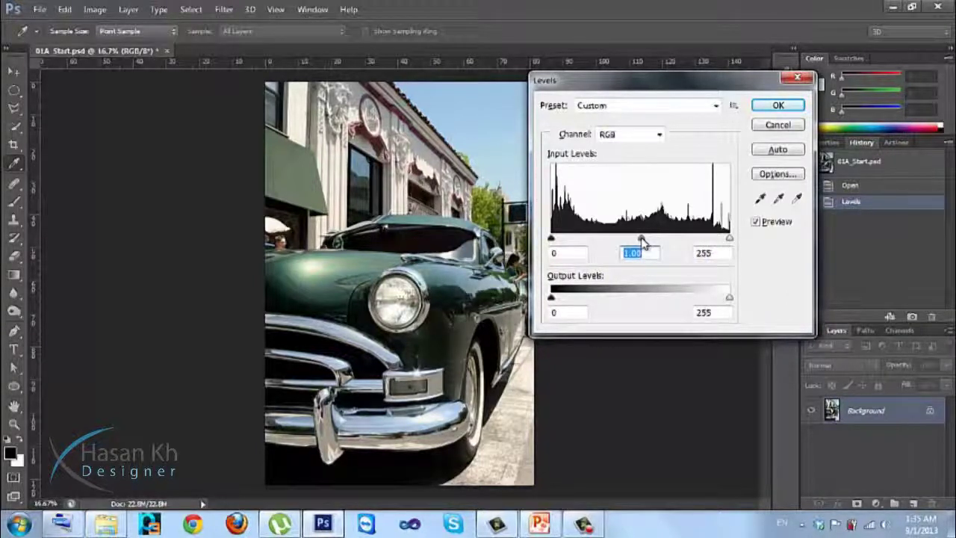
Try the extreme midtone input levels 9.99 and 0.01, and settle the midtones at 1.11
{"action": "left_click_drag", "start_coordinate": [641, 243], "coordinate": [600, 236]}
{"action": "left_click_drag", "start_coordinate": [629, 234], "coordinate": [458, 197]}
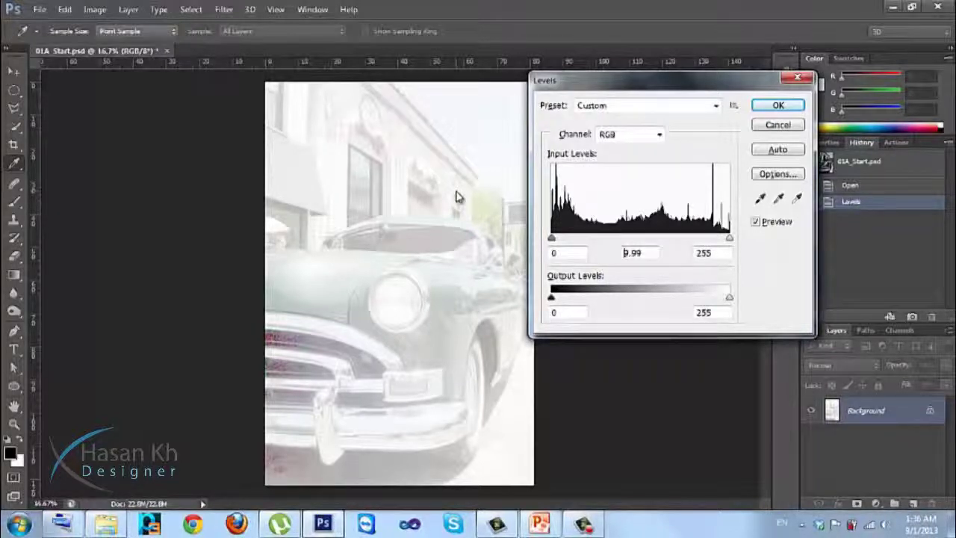
{"action": "left_click_drag", "start_coordinate": [553, 238], "coordinate": [755, 200]}
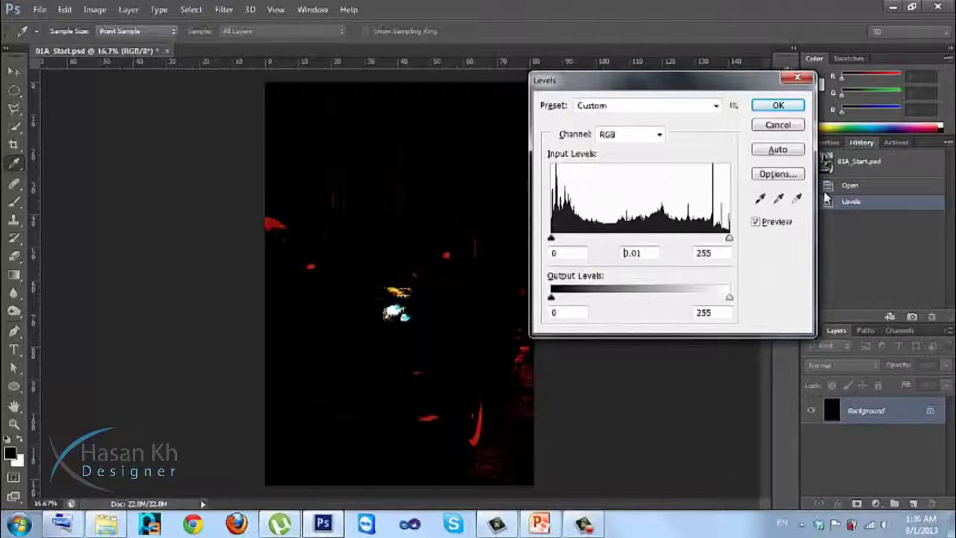
{"action": "left_click_drag", "start_coordinate": [723, 236], "coordinate": [634, 227]}
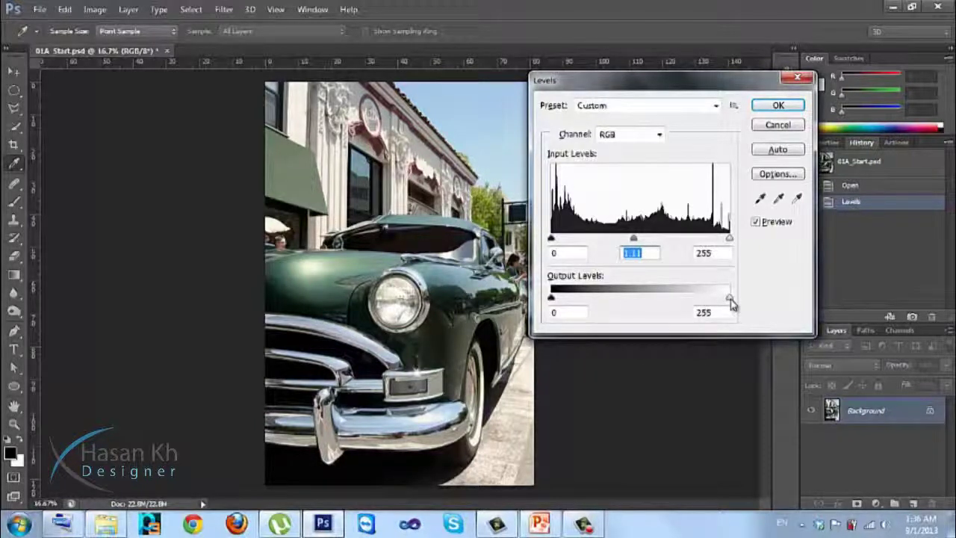
Try the white output level at 0 and 38, and restore the output range to 0–255
{"action": "left_click_drag", "start_coordinate": [731, 298], "coordinate": [479, 278]}
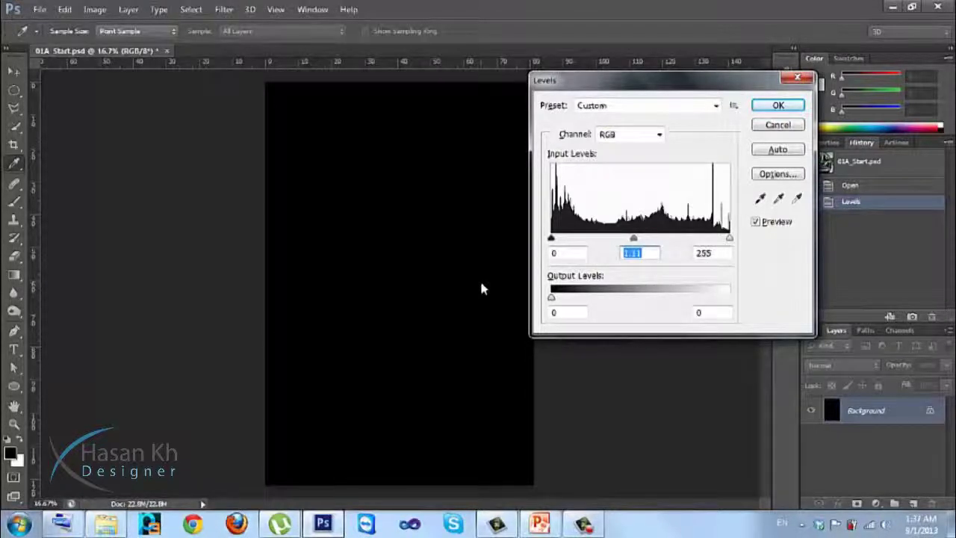
{"action": "left_click_drag", "start_coordinate": [482, 289], "coordinate": [579, 295]}
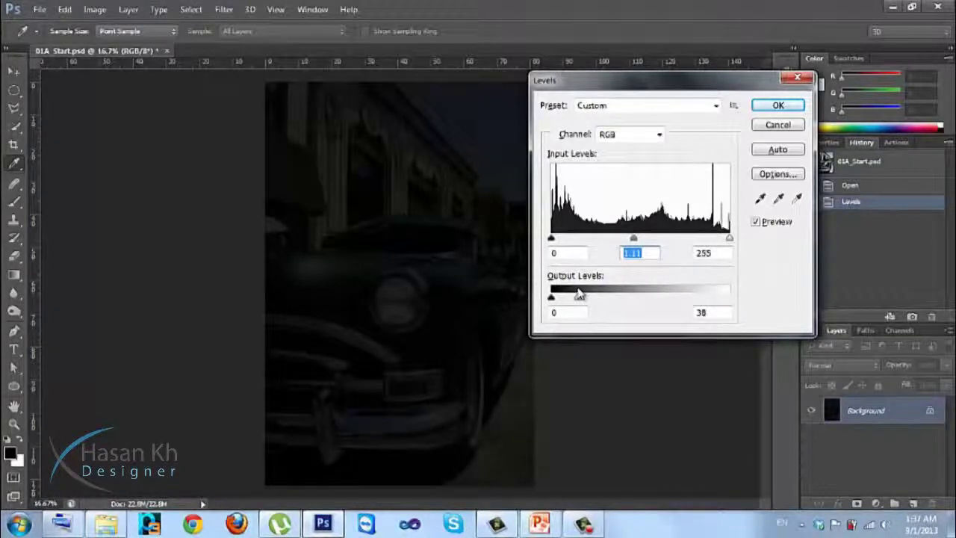
{"action": "left_click_drag", "start_coordinate": [580, 295], "coordinate": [728, 297]}
{"action": "key", "text": "Tab"}
{"action": "key", "text": "Tab"}
{"action": "key", "text": "Tab"}
{"action": "type", "text": "255"}
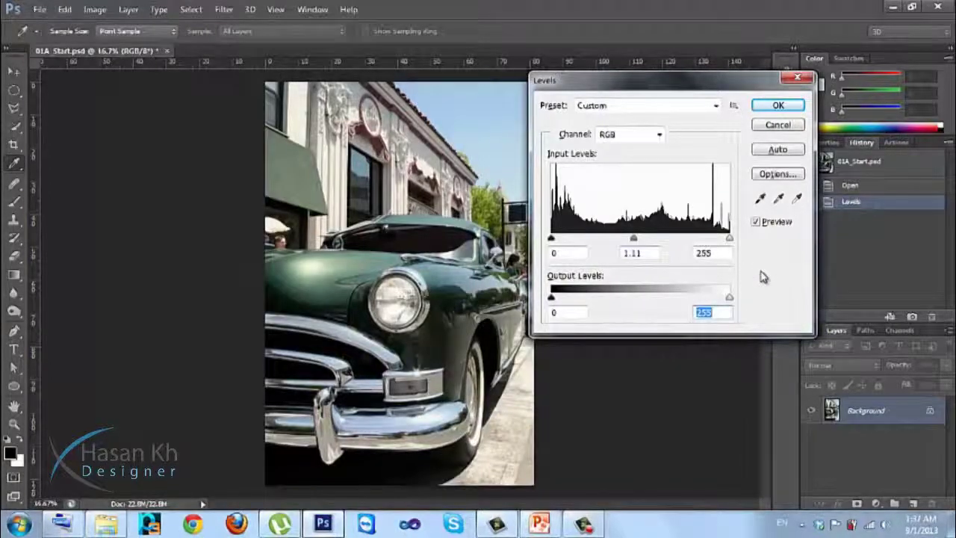
{"action": "mouse_move", "coordinate": [551, 297]}
{"action": "left_mouse_down"}
{"action": "mouse_move", "coordinate": [757, 292]}
{"action": "mouse_move", "coordinate": [544, 288]}
{"action": "left_mouse_up"}
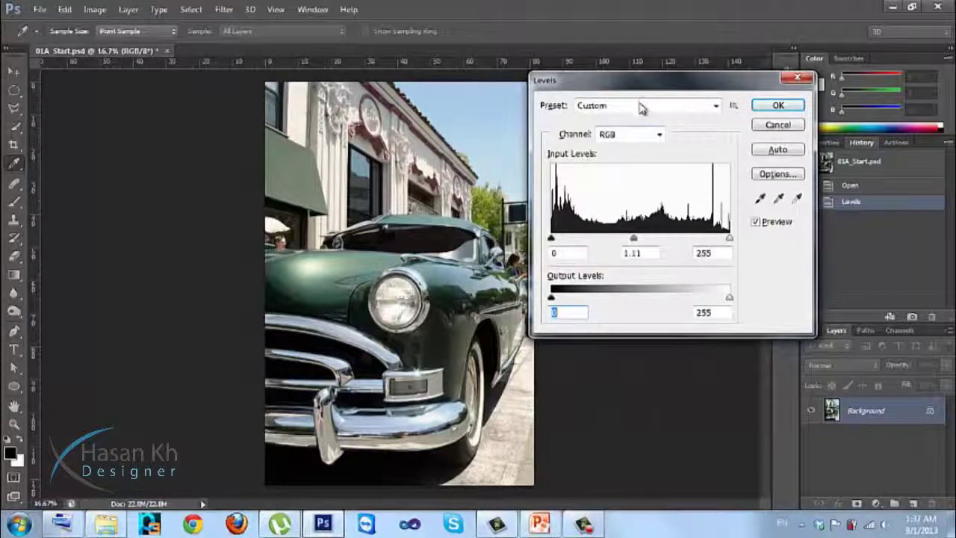
Choose the Lighter preset for the Levels adjustment and set its white input level to 229
{"action": "left_click", "coordinate": [604, 109]}
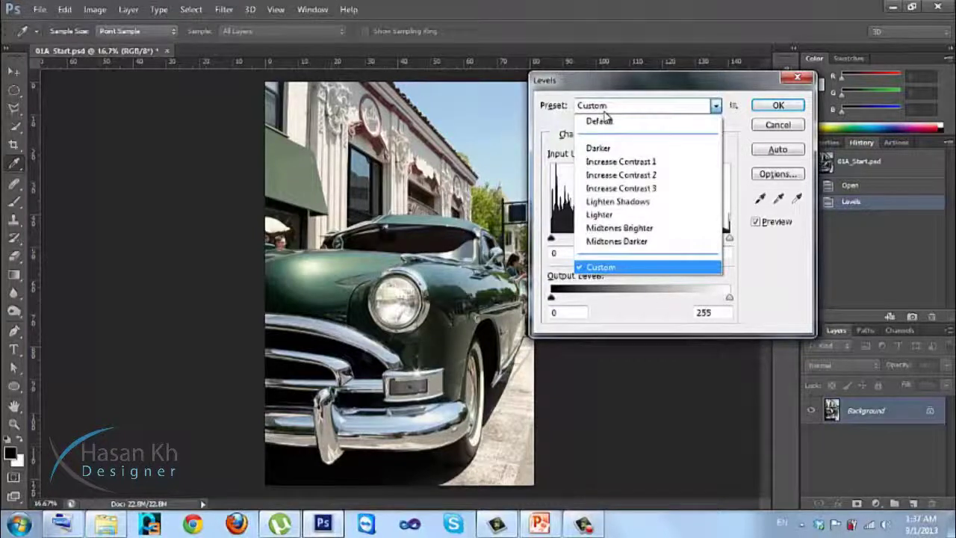
{"action": "left_click", "coordinate": [601, 215]}
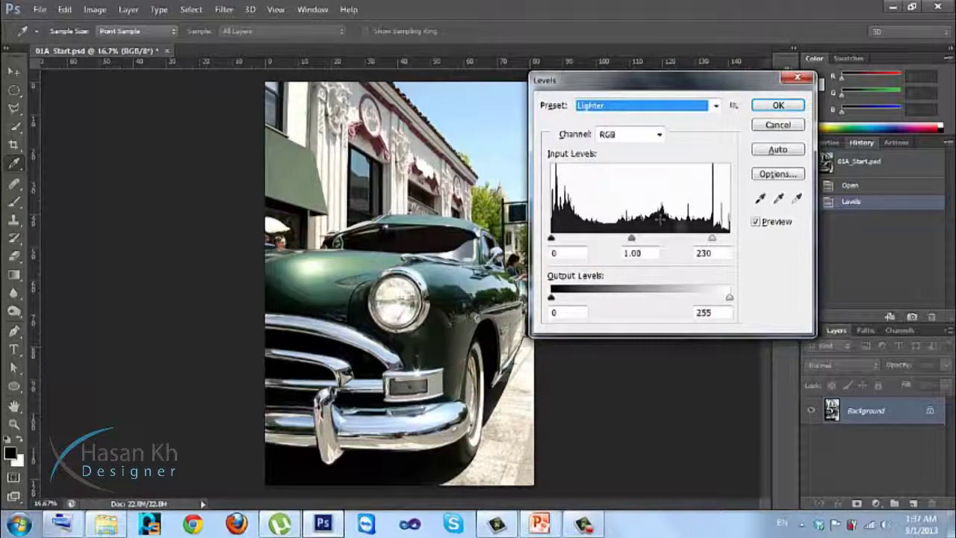
{"action": "mouse_move", "coordinate": [714, 245]}
{"action": "left_mouse_down"}
{"action": "mouse_move", "coordinate": [736, 242]}
{"action": "mouse_move", "coordinate": [714, 239]}
{"action": "left_mouse_up"}
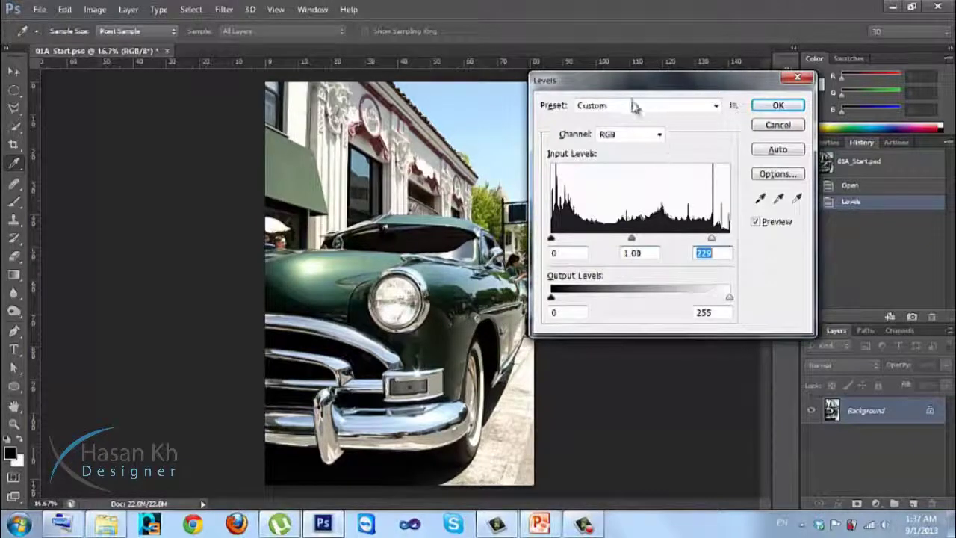
Try the Darker, Increase Contrast 1 and Lighten Shadows presets for the Levels adjustment
{"action": "left_click", "coordinate": [634, 104]}
{"action": "left_click", "coordinate": [620, 150]}
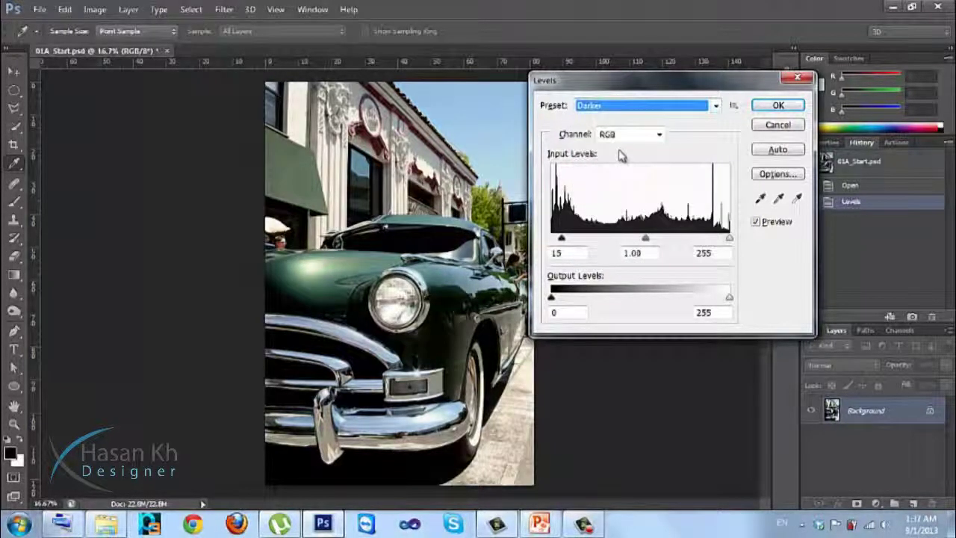
{"action": "left_click", "coordinate": [626, 108]}
{"action": "left_click", "coordinate": [620, 162]}
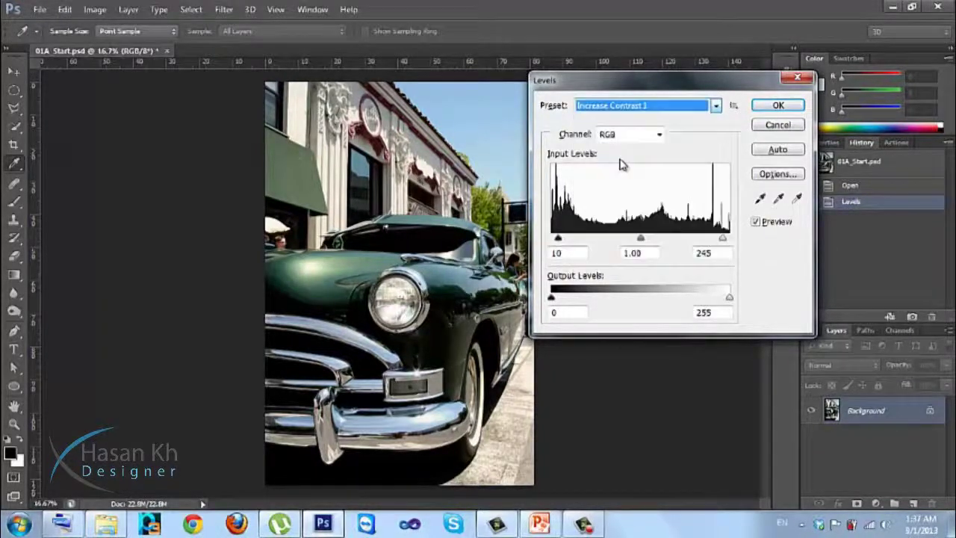
{"action": "left_click", "coordinate": [627, 108]}
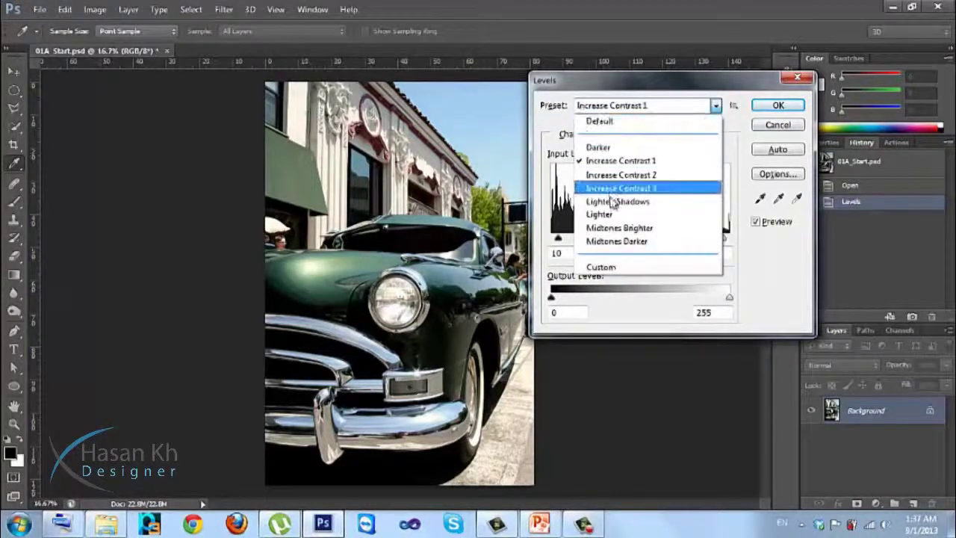
{"action": "left_click", "coordinate": [607, 200]}
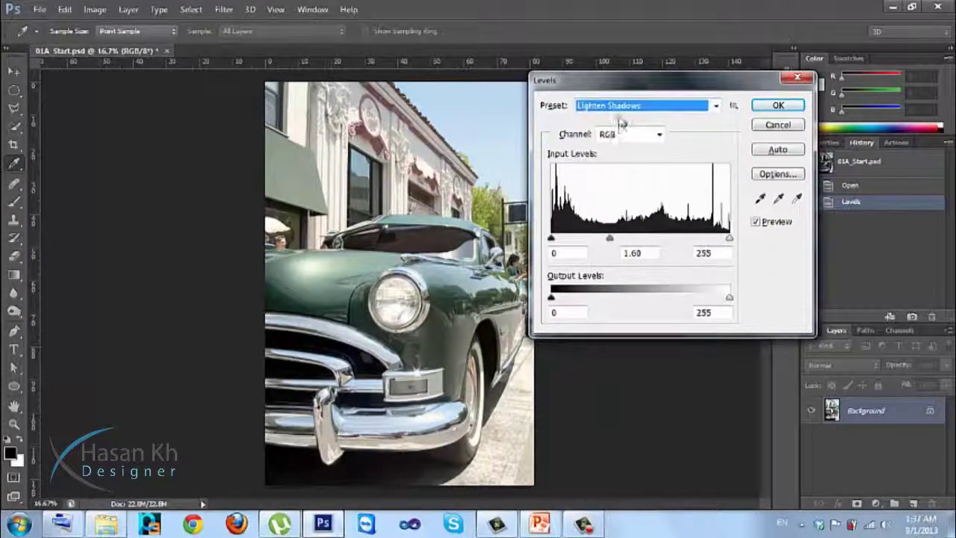
Apply the Levels adjustment with the Lighter preset and midtones at 1.05, and compare the result with the originally opened photo
{"action": "left_click", "coordinate": [622, 111]}
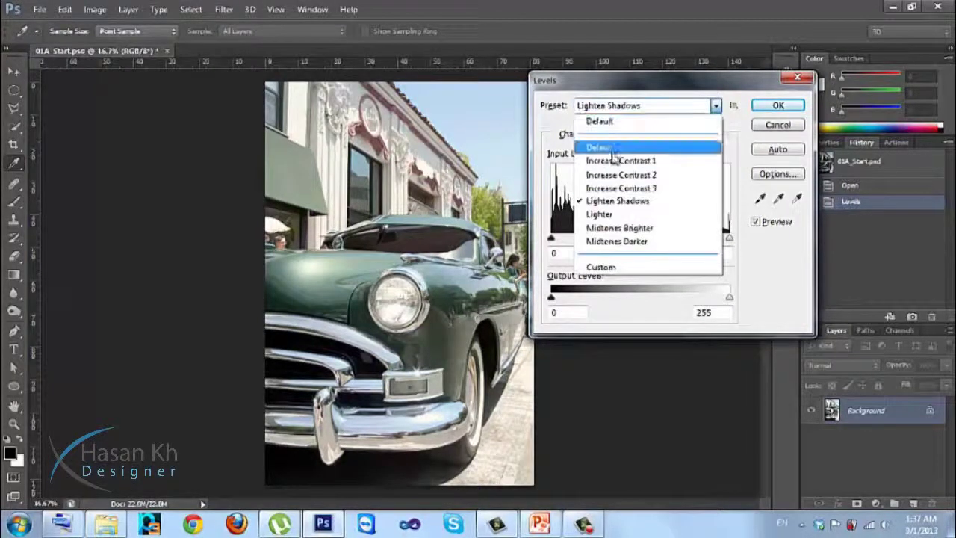
{"action": "left_click", "coordinate": [602, 216]}
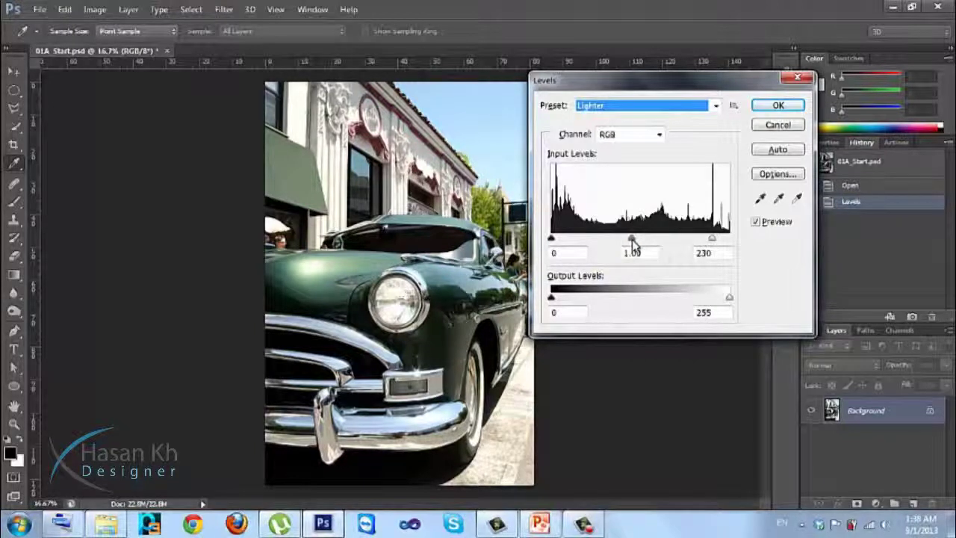
{"action": "left_click", "coordinate": [632, 241]}
{"action": "left_click", "coordinate": [632, 240]}
{"action": "left_click_drag", "start_coordinate": [632, 240], "coordinate": [631, 240]}
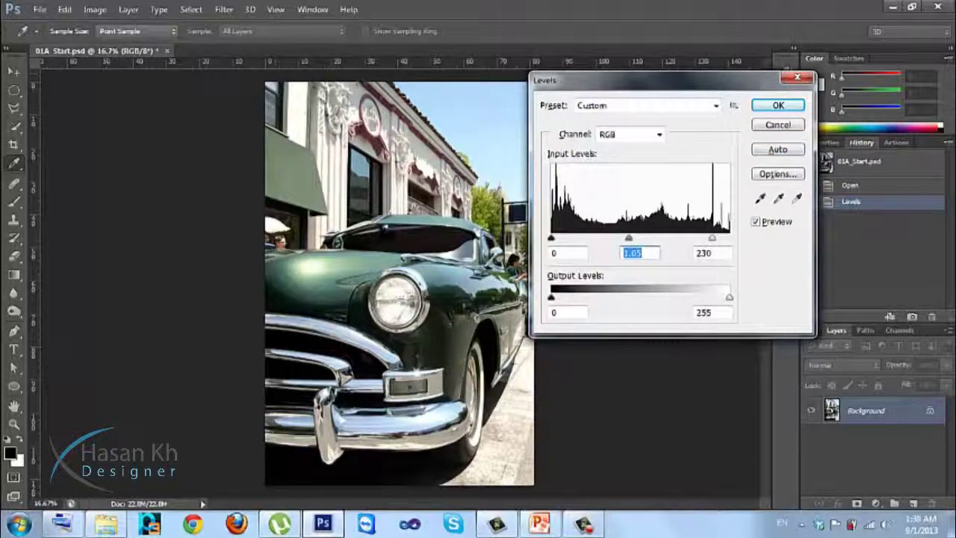
{"action": "left_click", "coordinate": [765, 110]}
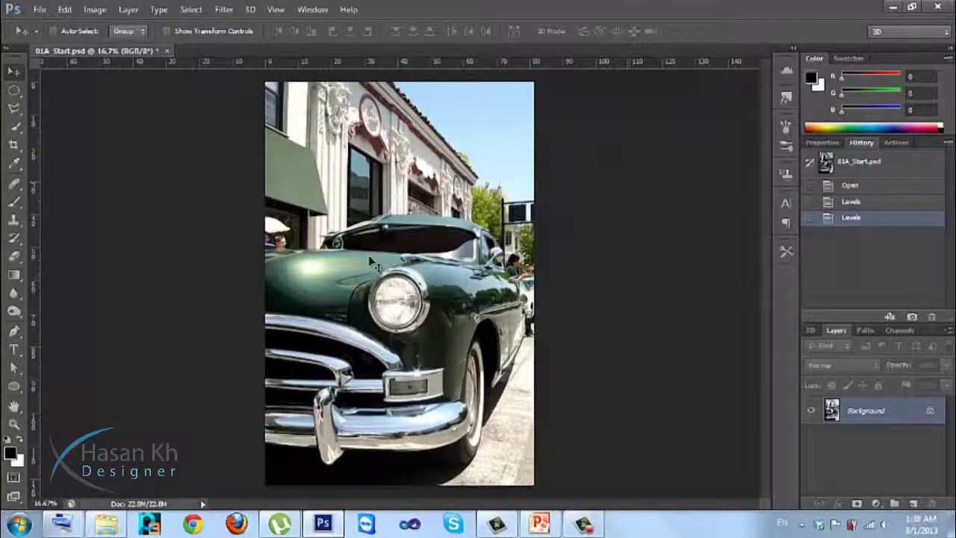
{"action": "left_click", "coordinate": [855, 189]}
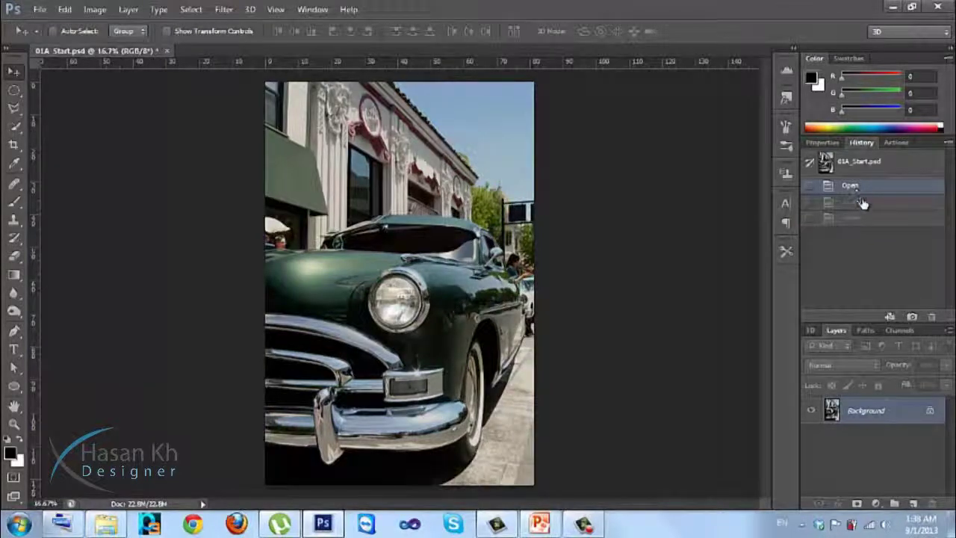
{"action": "left_click", "coordinate": [858, 219]}
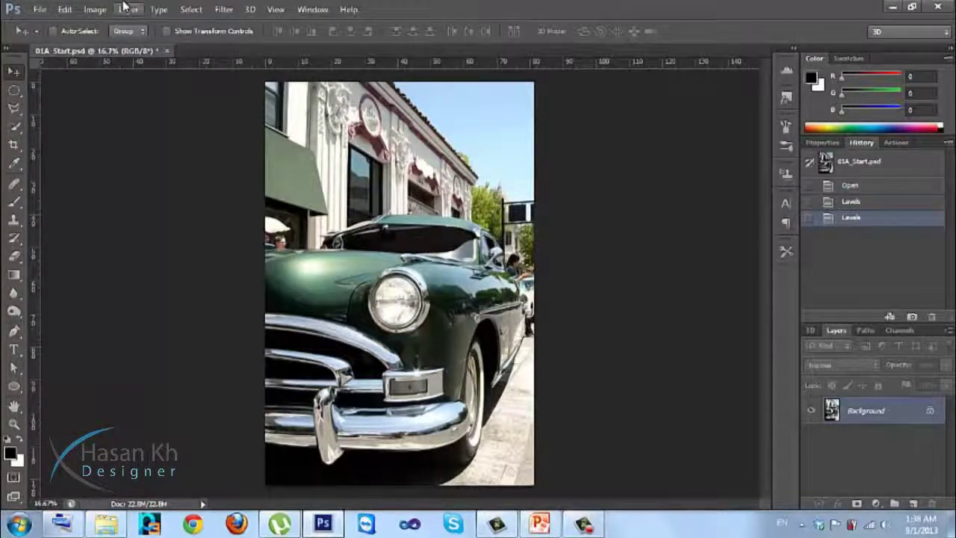
Start a Shadows/Highlights adjustment, try shadow amounts of 0, 100 and 75%, and settle the shadows at 7%
{"action": "left_click", "coordinate": [97, 10]}
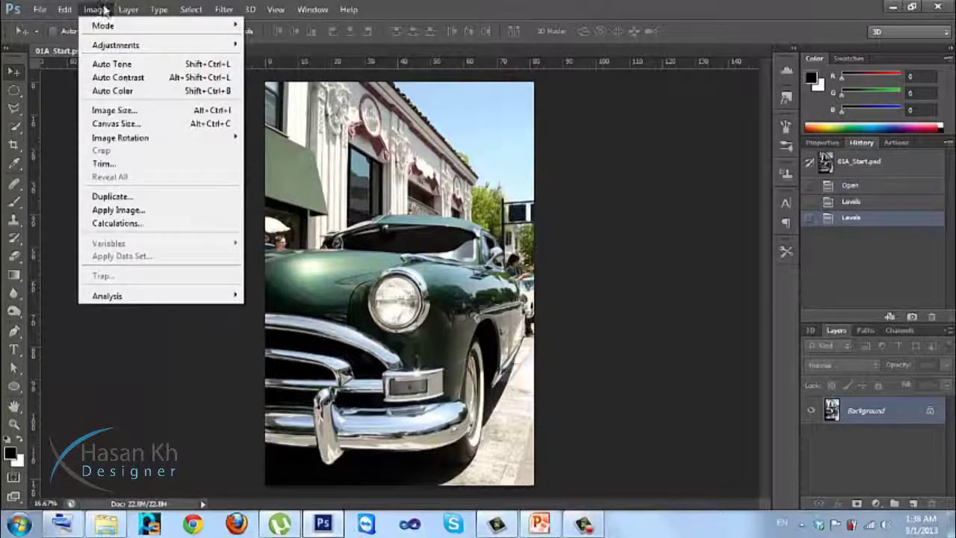
{"action": "mouse_move", "coordinate": [111, 45]}
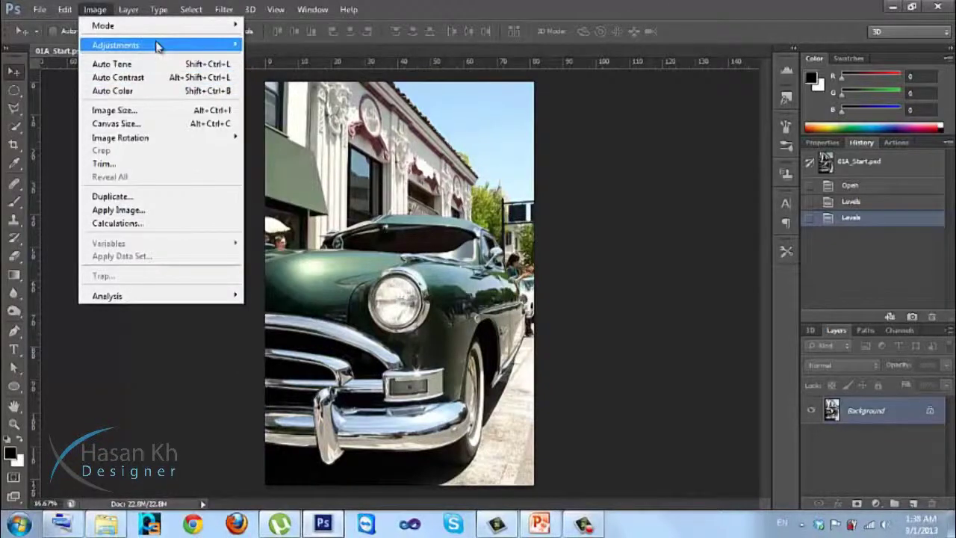
{"action": "mouse_move", "coordinate": [215, 44]}
{"action": "left_click", "coordinate": [288, 277]}
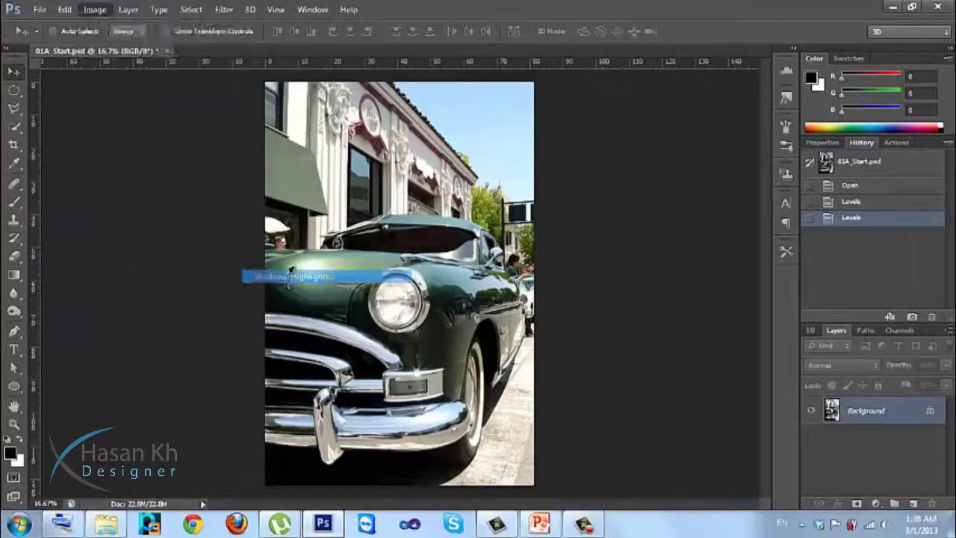
{"action": "left_click_drag", "start_coordinate": [434, 128], "coordinate": [643, 103]}
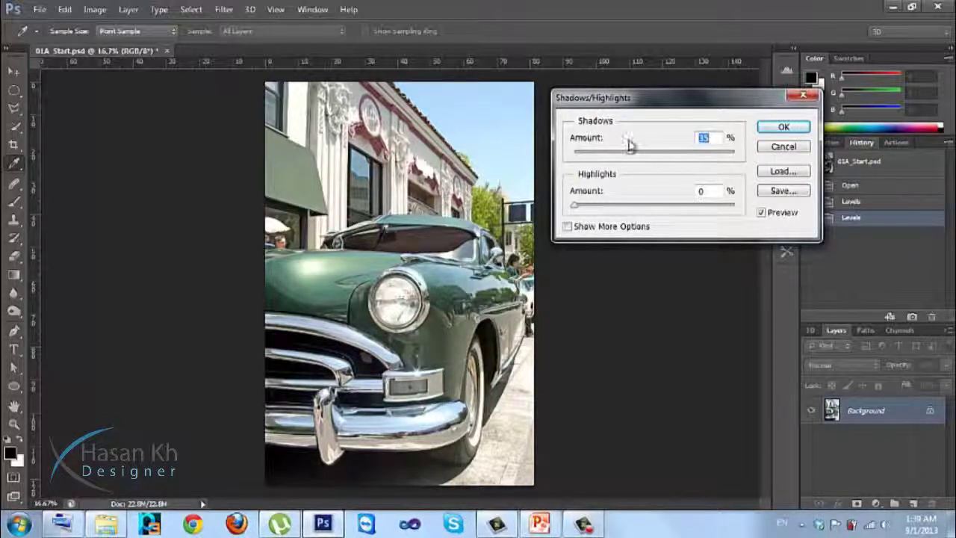
{"action": "left_click_drag", "start_coordinate": [632, 153], "coordinate": [567, 154]}
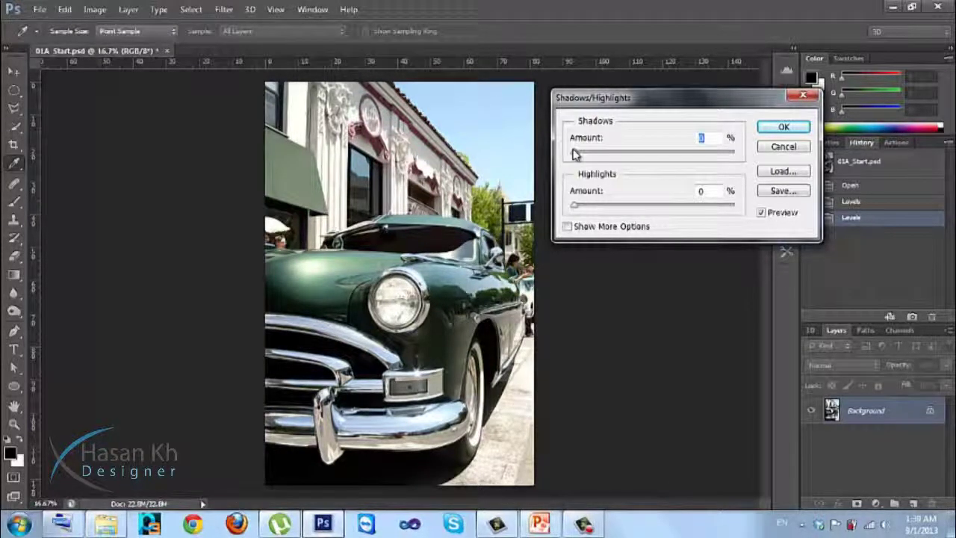
{"action": "left_click_drag", "start_coordinate": [575, 154], "coordinate": [690, 151]}
{"action": "left_click_drag", "start_coordinate": [689, 152], "coordinate": [730, 160]}
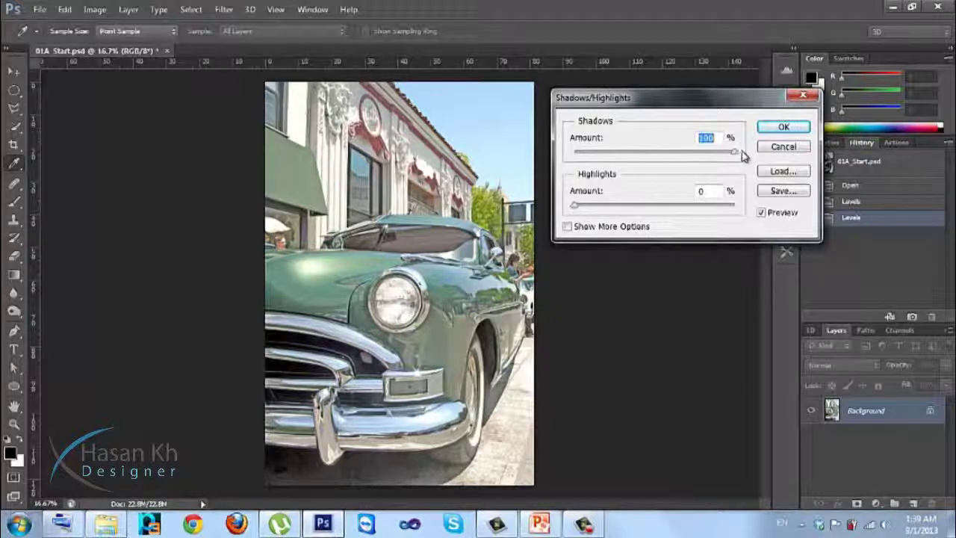
{"action": "left_click_drag", "start_coordinate": [736, 154], "coordinate": [695, 154]}
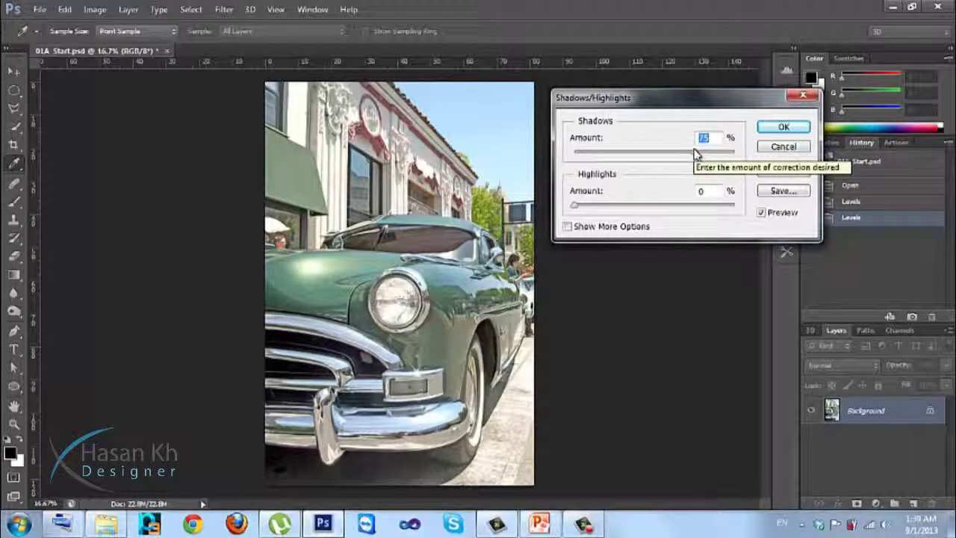
{"action": "left_click_drag", "start_coordinate": [694, 154], "coordinate": [562, 155]}
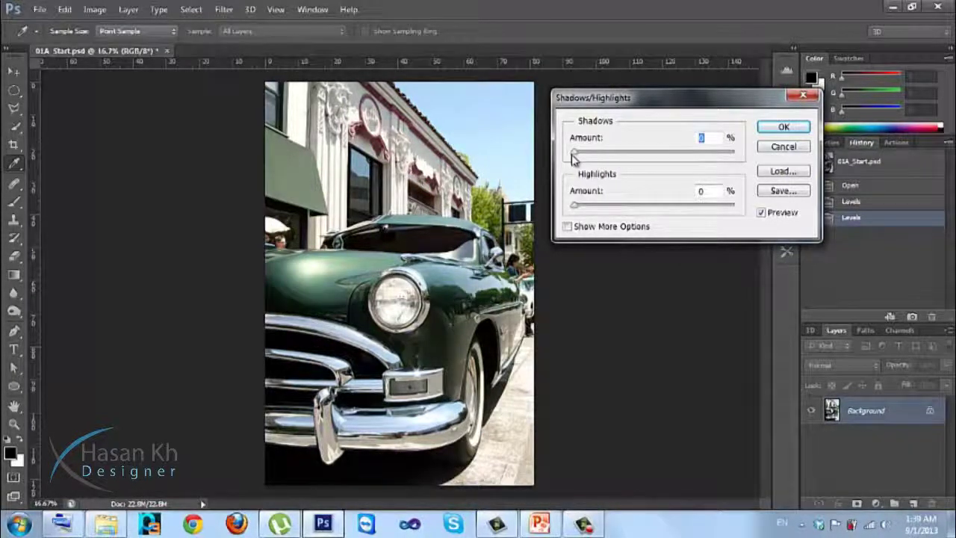
{"action": "left_click_drag", "start_coordinate": [575, 158], "coordinate": [584, 152]}
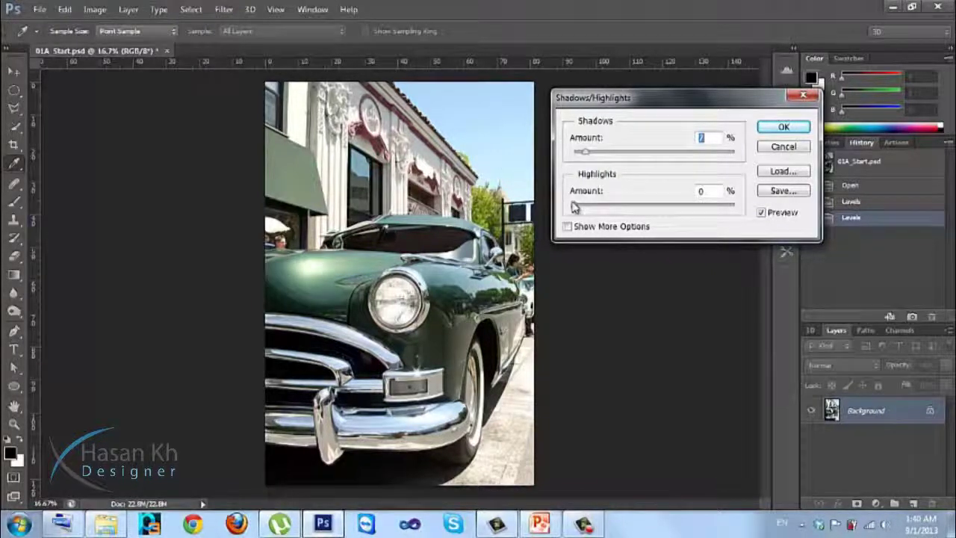
Try highlight amounts of 100% and 19%, and settle the highlights at 12%
{"action": "left_click_drag", "start_coordinate": [575, 209], "coordinate": [755, 196]}
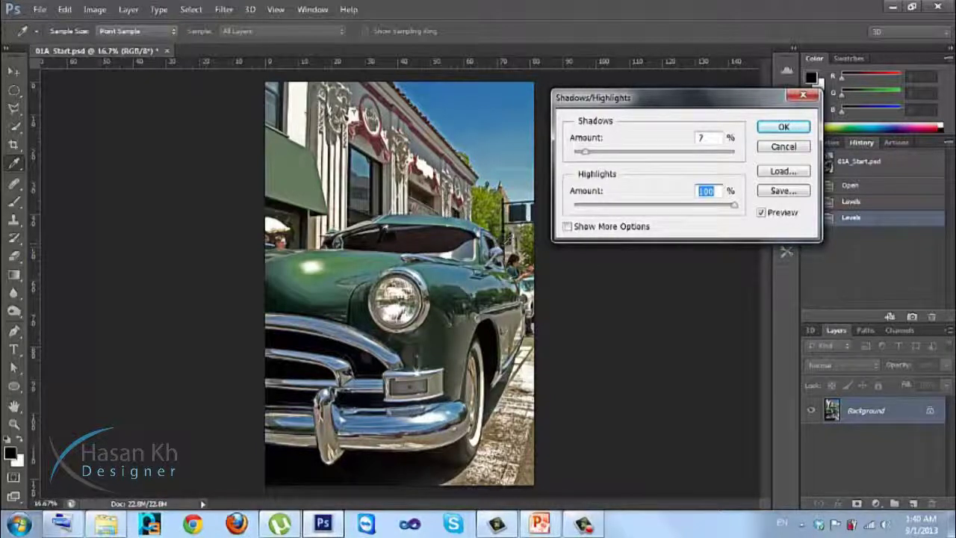
{"action": "left_click_drag", "start_coordinate": [736, 208], "coordinate": [607, 216]}
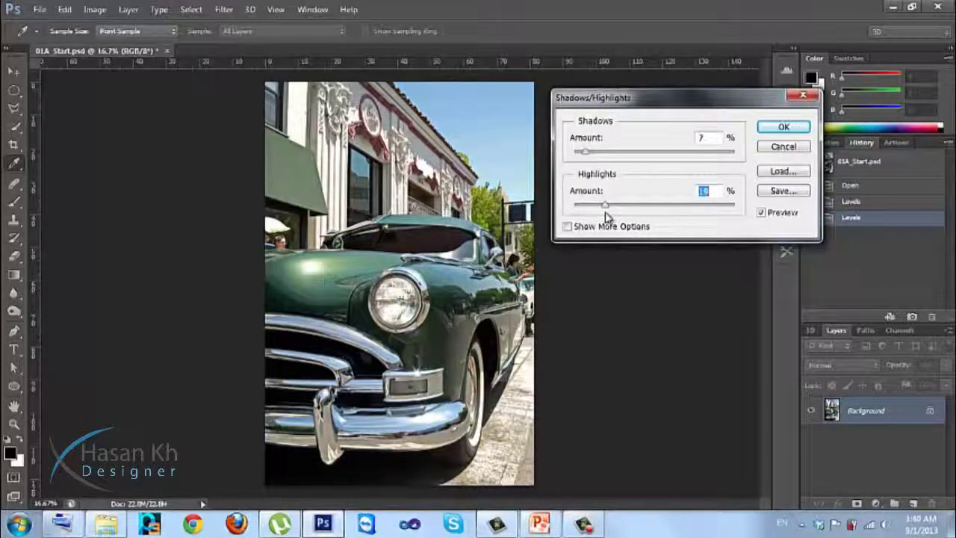
{"action": "mouse_move", "coordinate": [607, 216]}
{"action": "left_mouse_down"}
{"action": "mouse_move", "coordinate": [585, 216]}
{"action": "mouse_move", "coordinate": [594, 213]}
{"action": "left_mouse_up"}
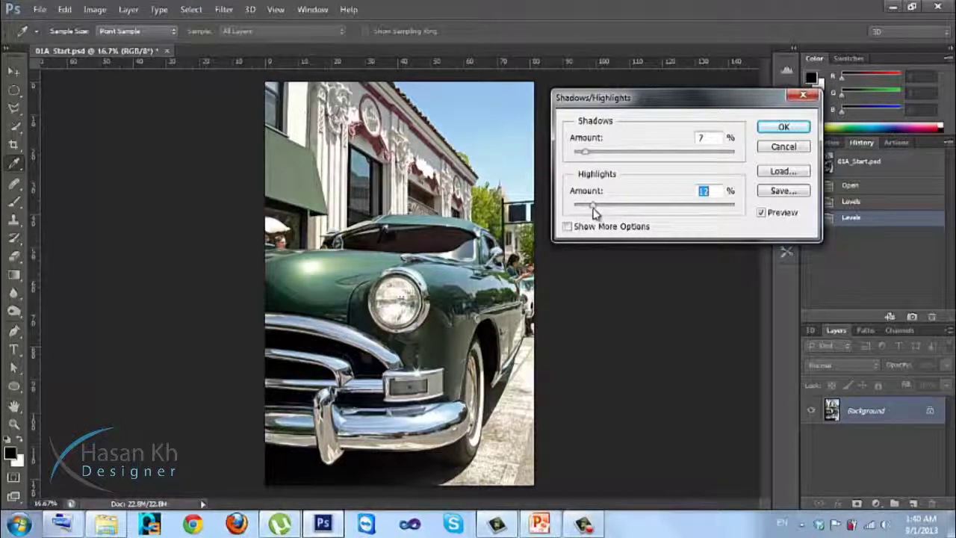
Compare the photo with and without the Shadows/Highlights preview, and apply the adjustment
{"action": "left_click", "coordinate": [762, 213]}
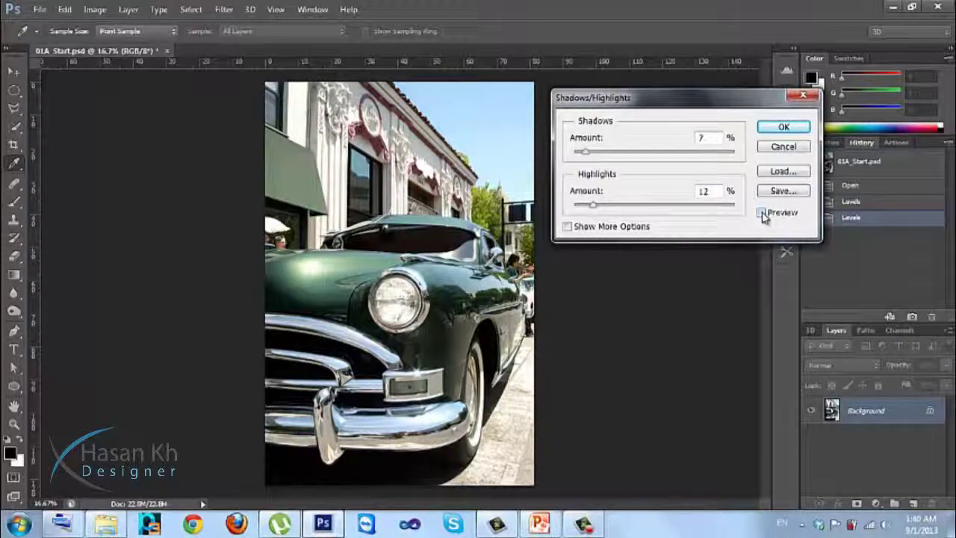
{"action": "left_click", "coordinate": [762, 213]}
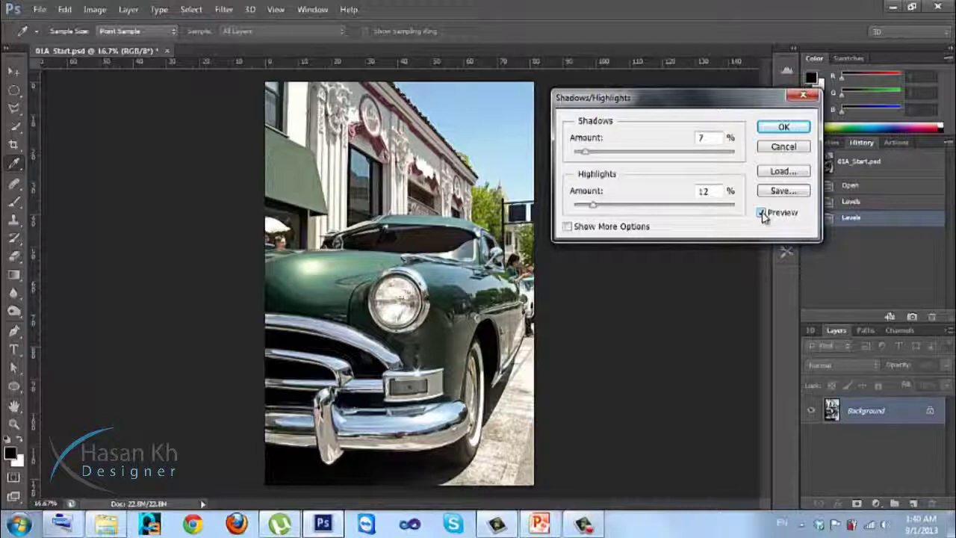
{"action": "left_click", "coordinate": [762, 213]}
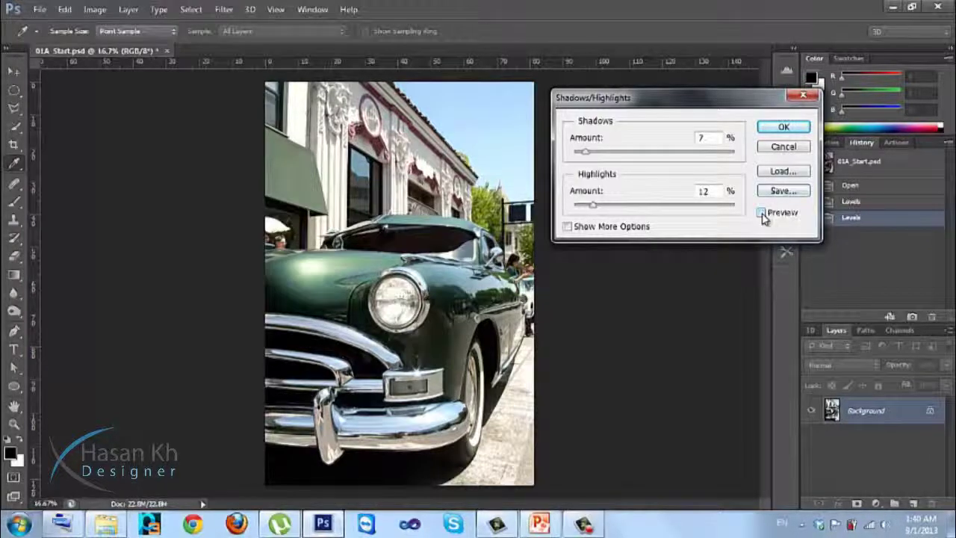
{"action": "left_click", "coordinate": [762, 213]}
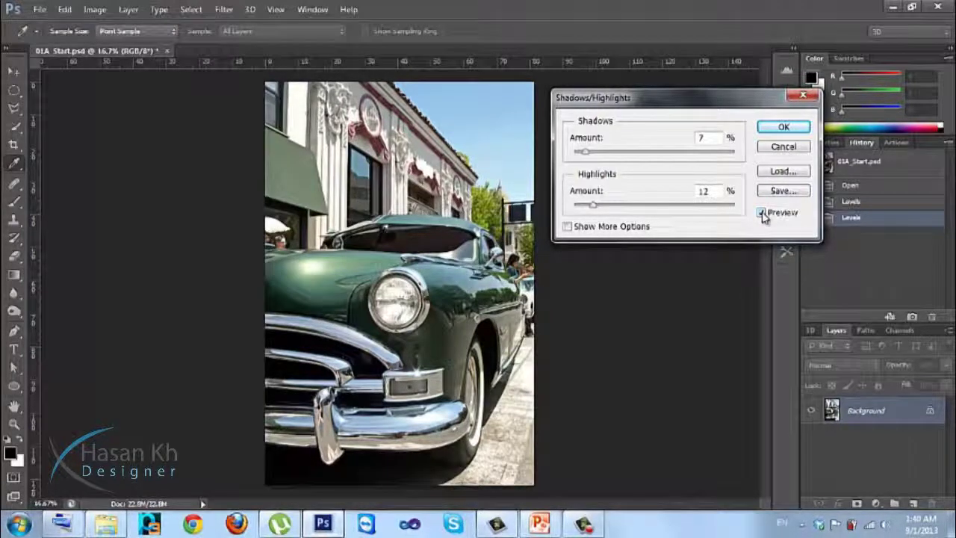
{"action": "left_click", "coordinate": [779, 128]}
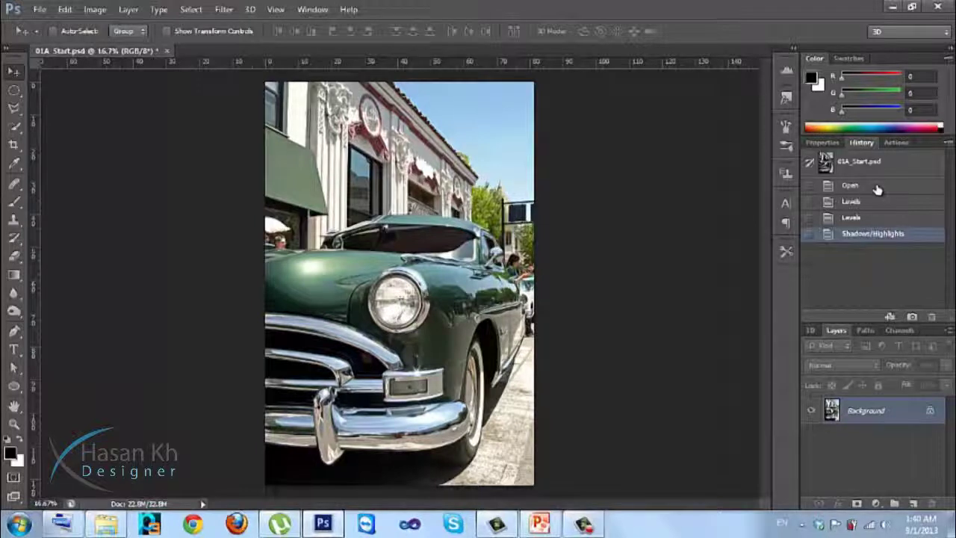
Compare the opened, second Levels and Shadows/Highlights history states of the photo, ending on the Shadows/Highlights state
{"action": "left_click", "coordinate": [852, 185]}
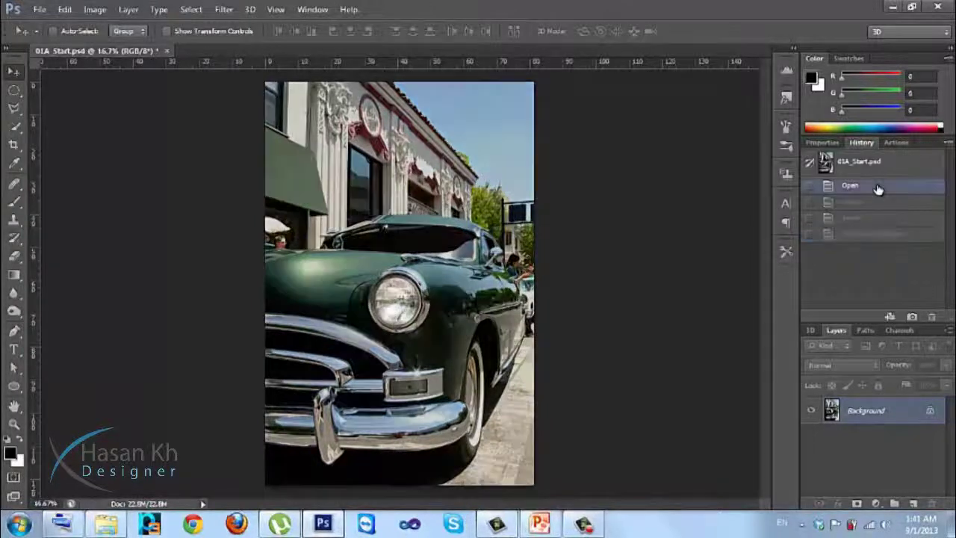
{"action": "left_click", "coordinate": [867, 238]}
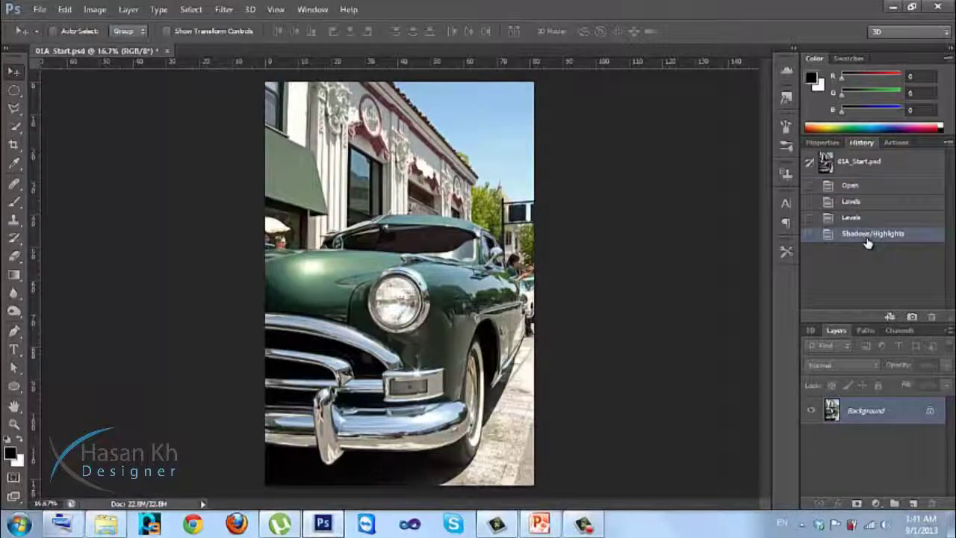
{"action": "left_click", "coordinate": [883, 187]}
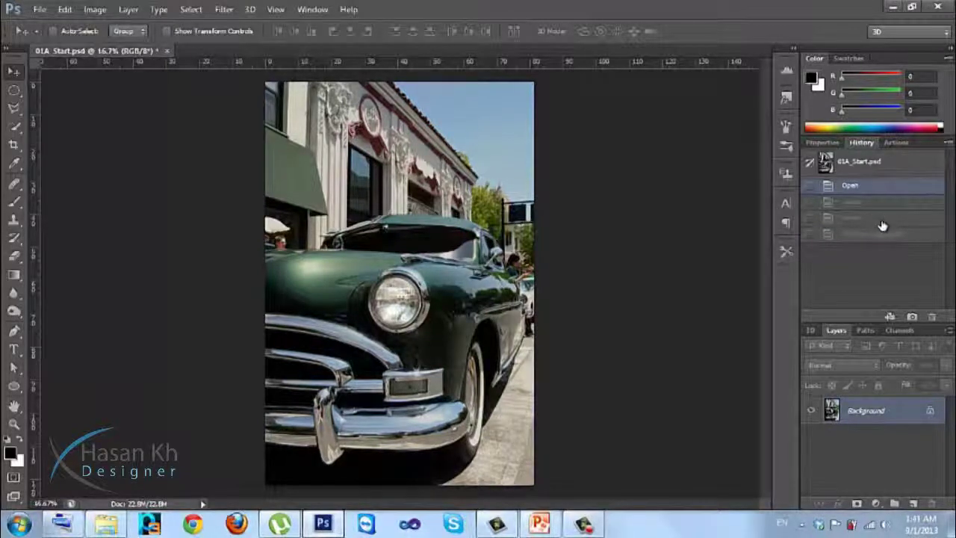
{"action": "left_click", "coordinate": [884, 218]}
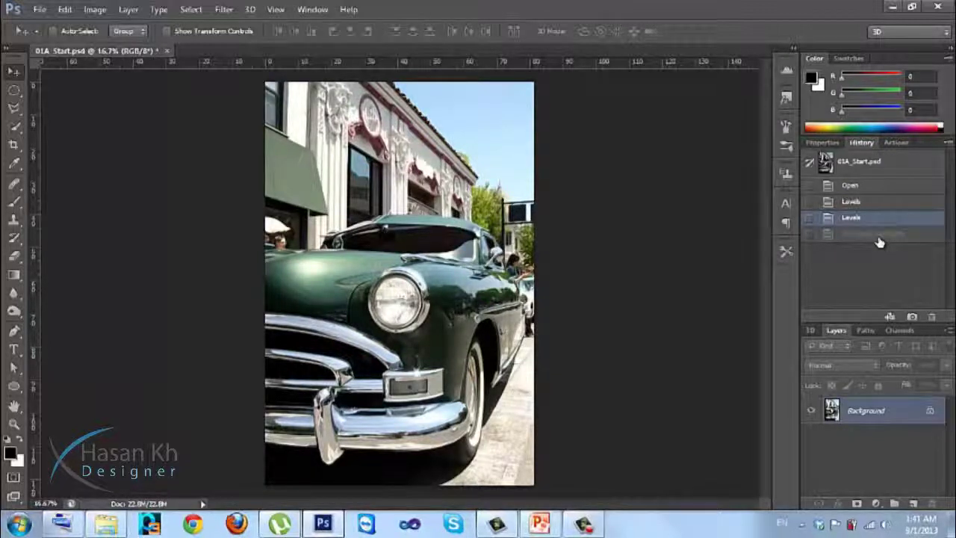
{"action": "left_click", "coordinate": [879, 237]}
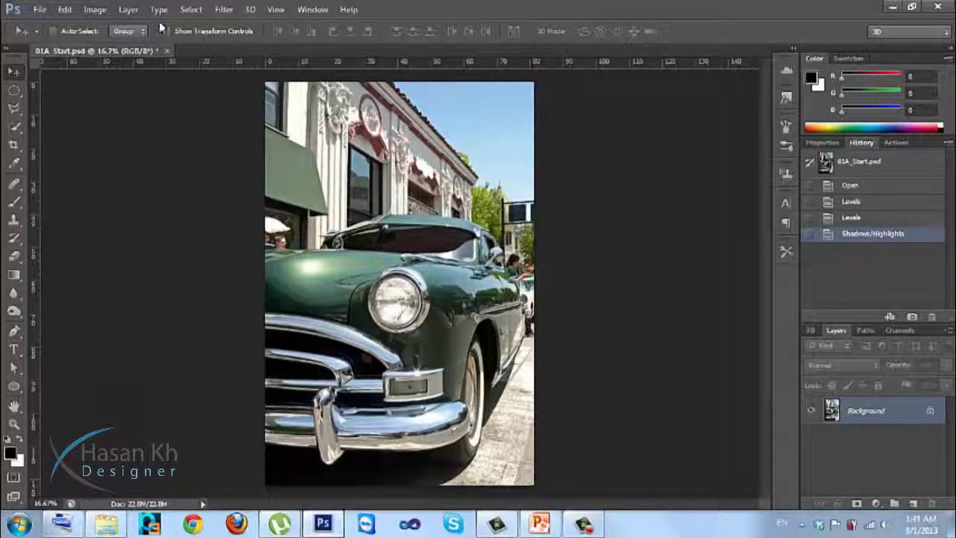
{"action": "left_click", "coordinate": [95, 10]}
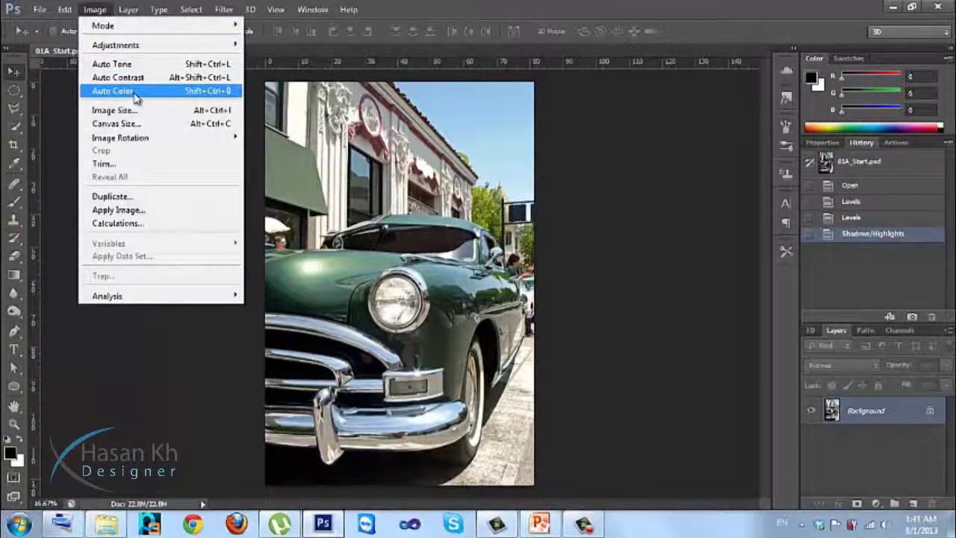
{"action": "mouse_move", "coordinate": [135, 46]}
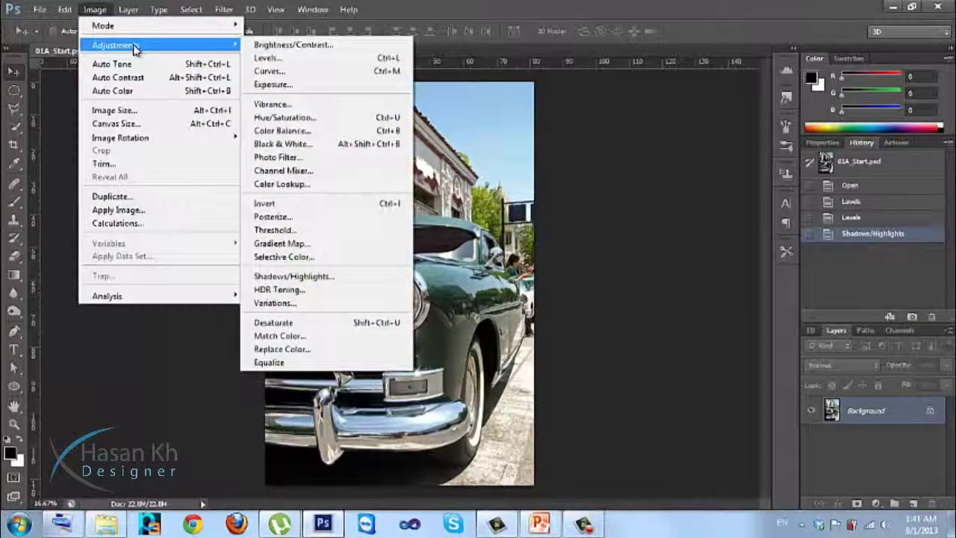
{"action": "left_click", "coordinate": [305, 131]}
{"action": "left_click_drag", "start_coordinate": [707, 85], "coordinate": [580, 68]}
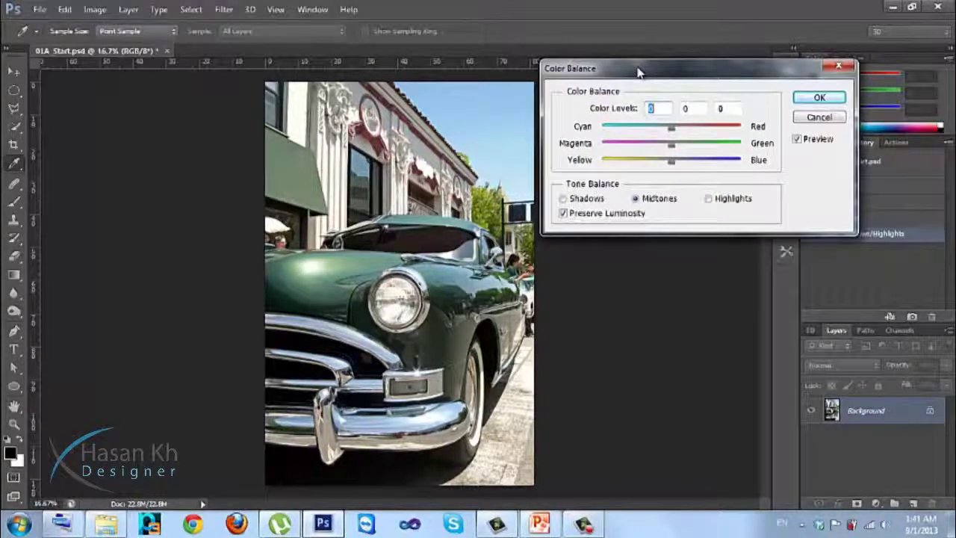
{"action": "mouse_move", "coordinate": [670, 128]}
{"action": "left_mouse_down"}
{"action": "mouse_move", "coordinate": [657, 133]}
{"action": "mouse_move", "coordinate": [667, 129]}
{"action": "left_mouse_up"}
{"action": "double_click", "coordinate": [664, 110]}
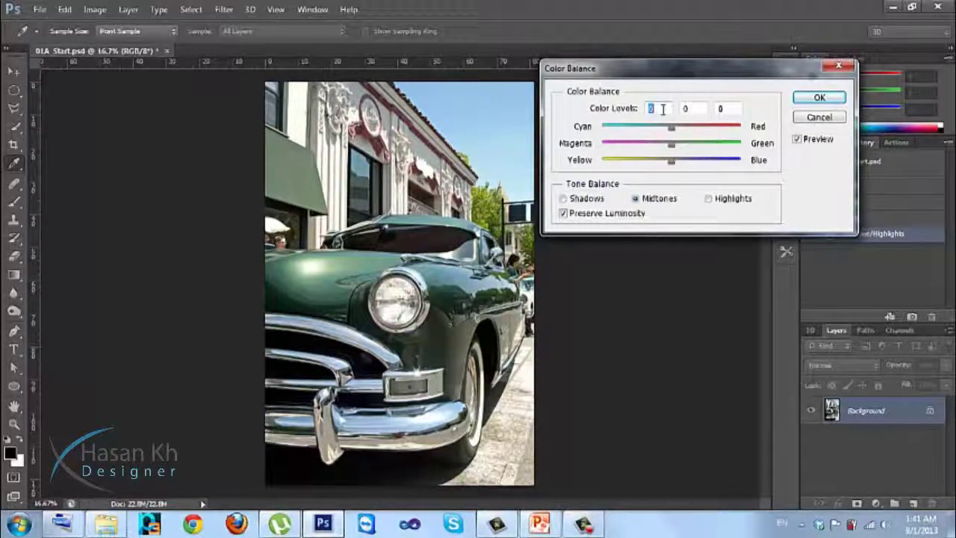
{"action": "left_click", "coordinate": [819, 118]}
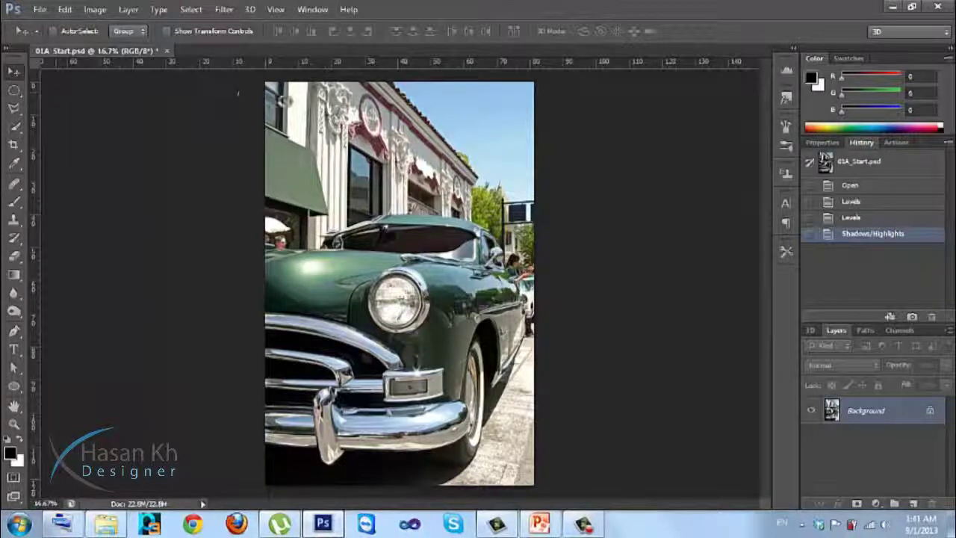
Create a new 1366 x 768 pixel document from the saved wallpaper preset
{"action": "key", "text": "ctrl+n"}
{"action": "left_click", "coordinate": [581, 241]}
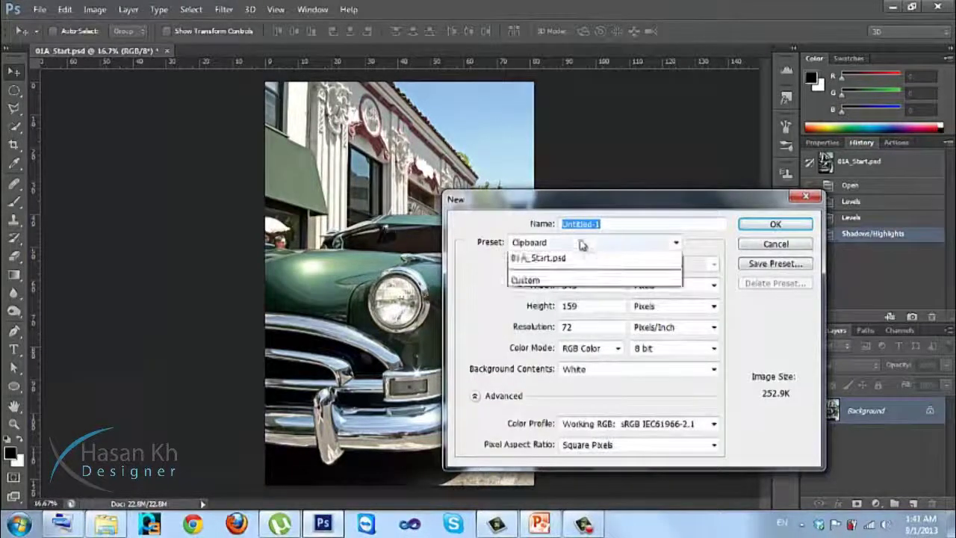
{"action": "left_click", "coordinate": [628, 273]}
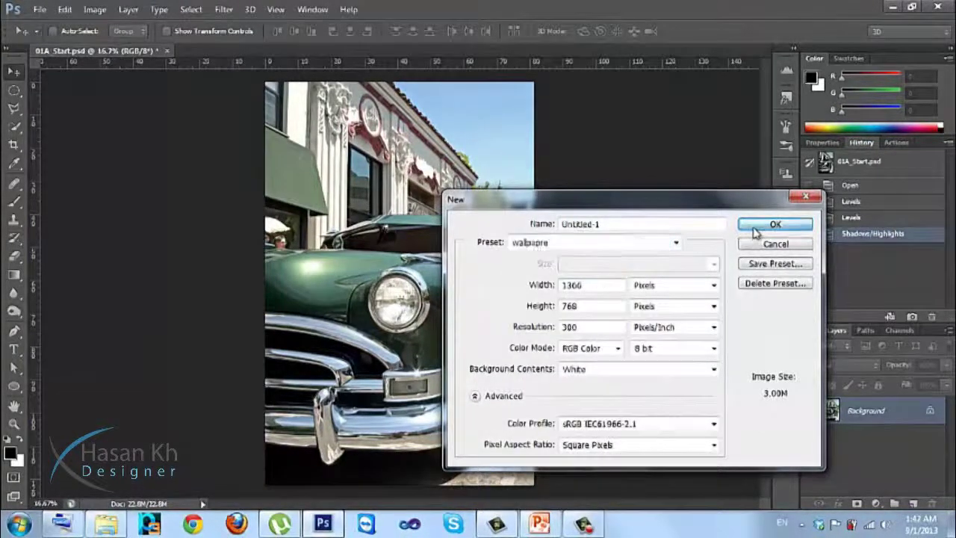
{"action": "left_click", "coordinate": [776, 224]}
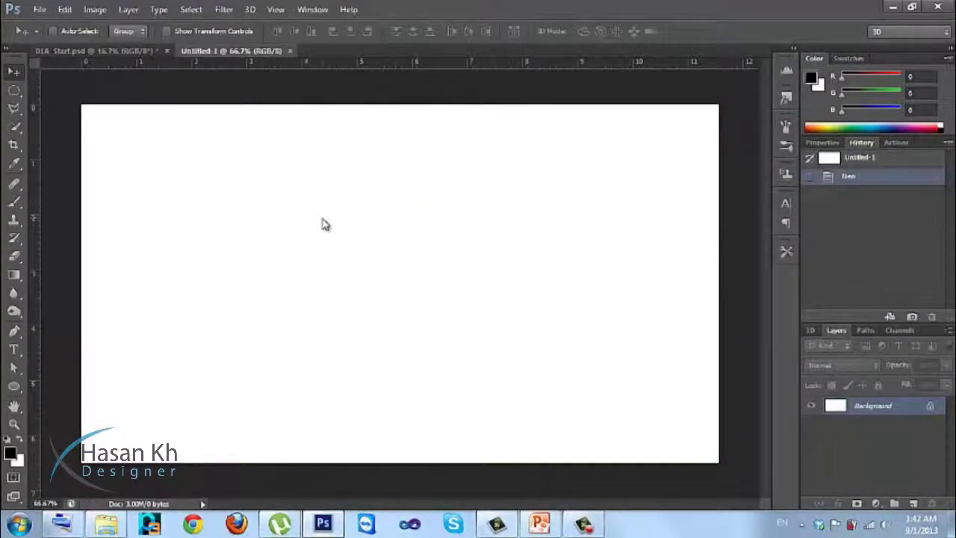
Open the cloudy hillside town photo 529761 from the Downloads folder and place it as a layer in the new wallpaper-size document
{"action": "key", "text": "ctrl+o"}
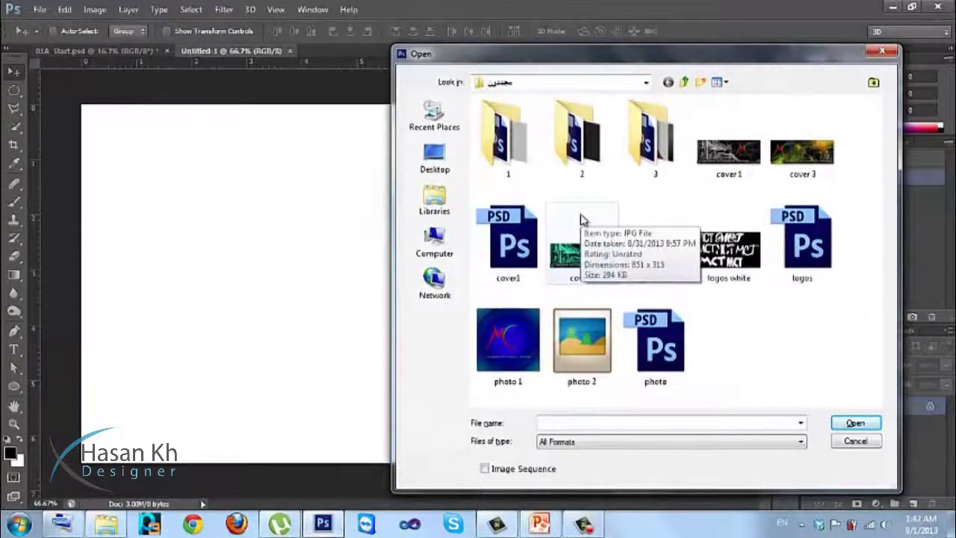
{"action": "left_click", "coordinate": [445, 170]}
{"action": "double_click", "coordinate": [670, 128]}
{"action": "double_click", "coordinate": [650, 118]}
{"action": "left_click", "coordinate": [623, 255]}
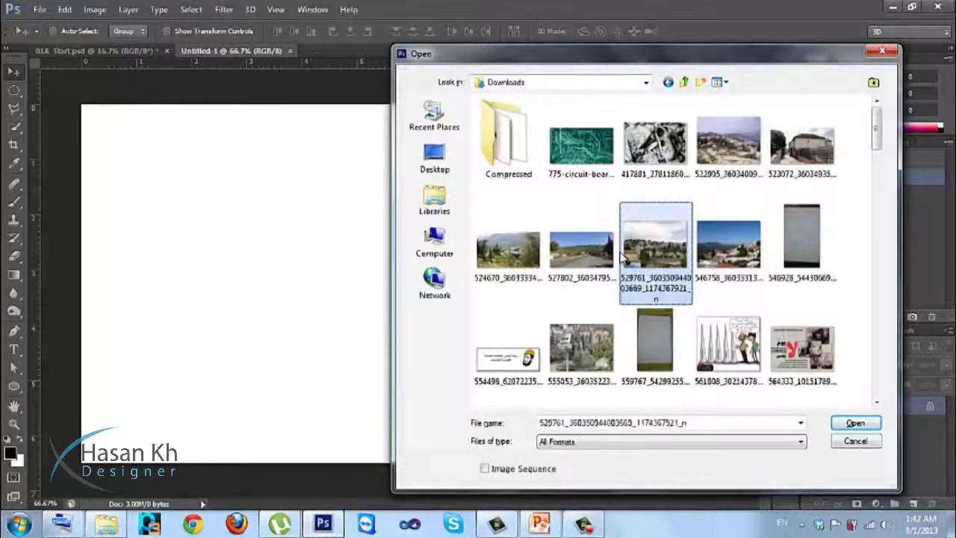
{"action": "key", "text": "Left"}
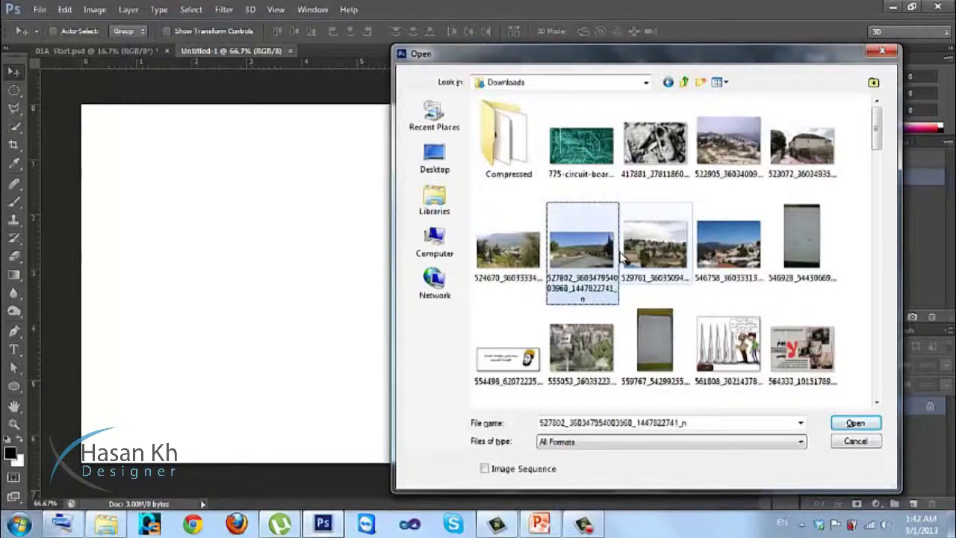
{"action": "key", "text": "Down"}
{"action": "key", "text": "Down"}
{"action": "key", "text": "Up"}
{"action": "key", "text": "Up"}
{"action": "key", "text": "Right"}
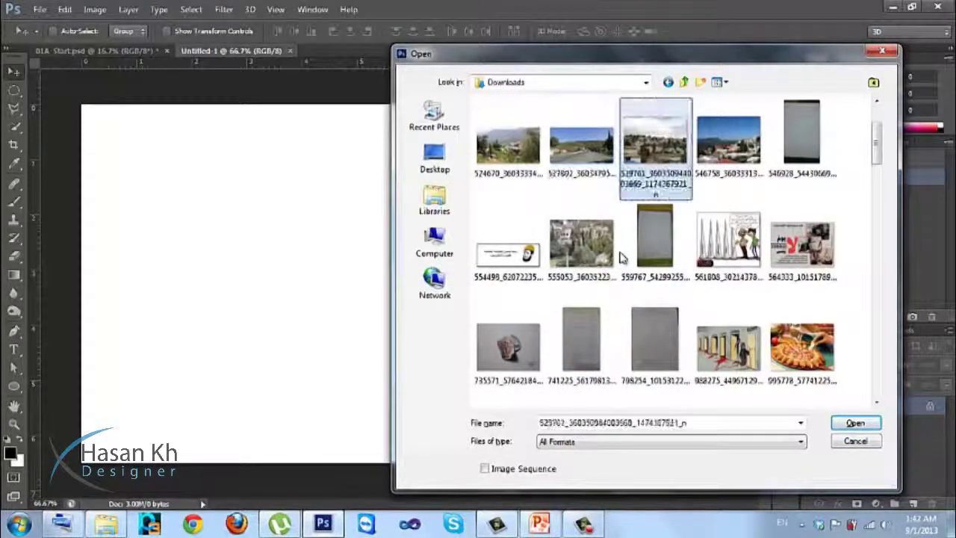
{"action": "key", "text": "Escape"}
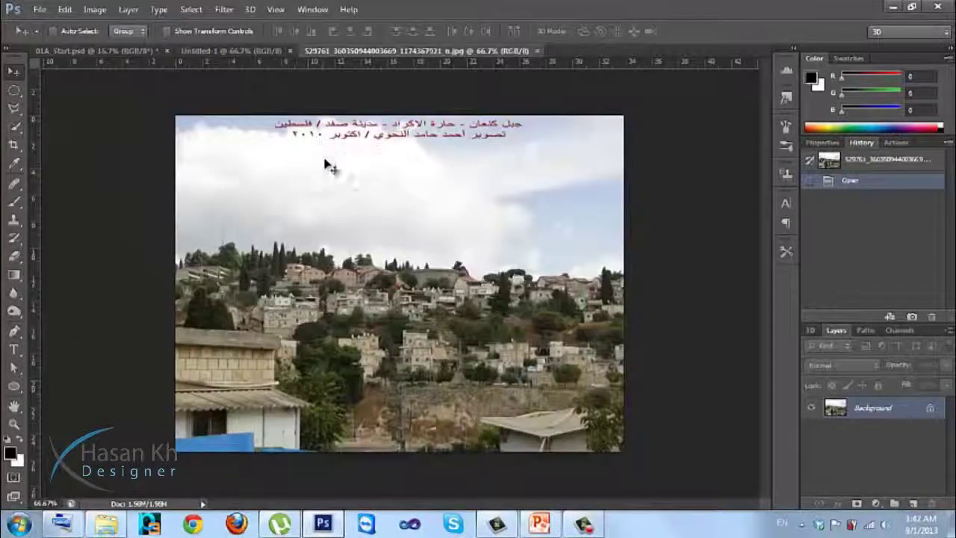
{"action": "left_click_drag", "start_coordinate": [261, 71], "coordinate": [307, 183]}
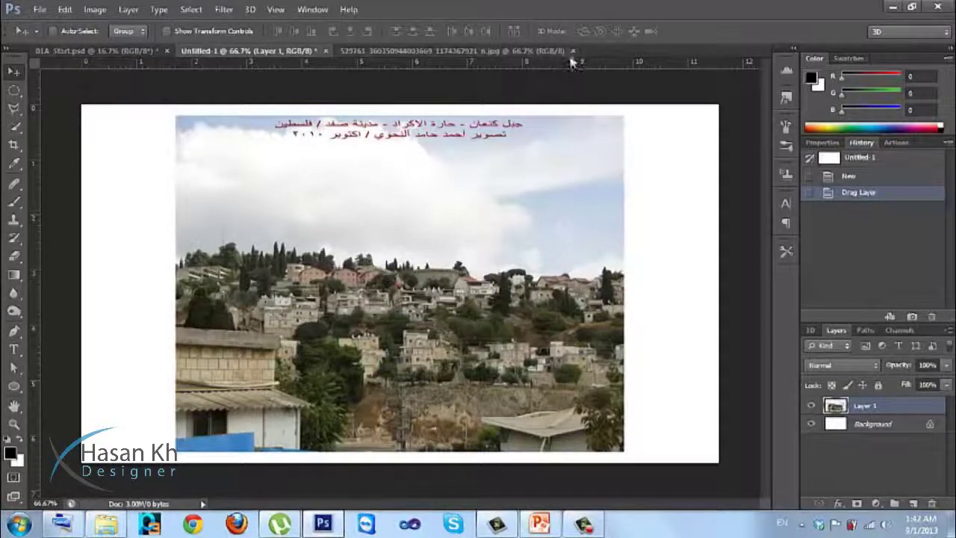
Add a new layer above the town photo and fill it with pure red (R 255, G 0, B 0)
{"action": "left_click", "coordinate": [913, 504]}
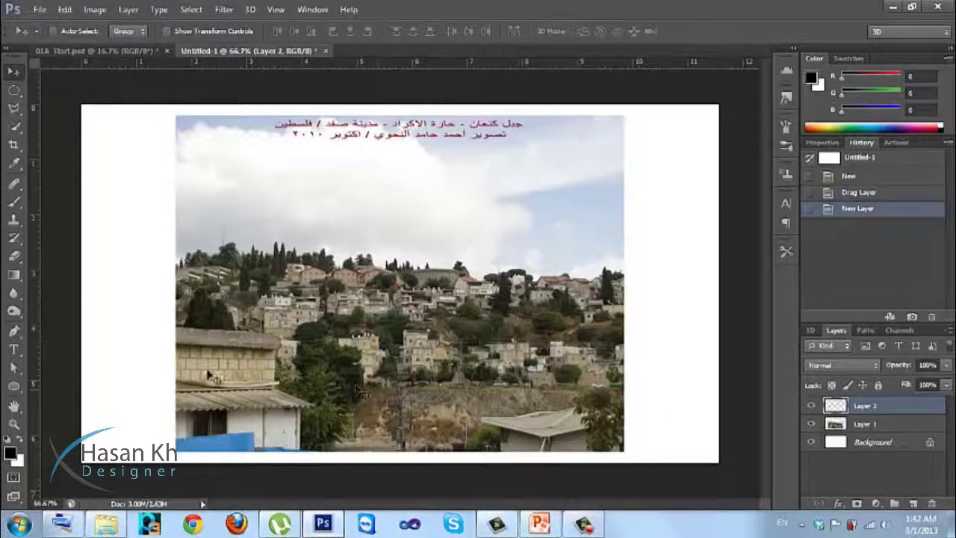
{"action": "left_click", "coordinate": [11, 450]}
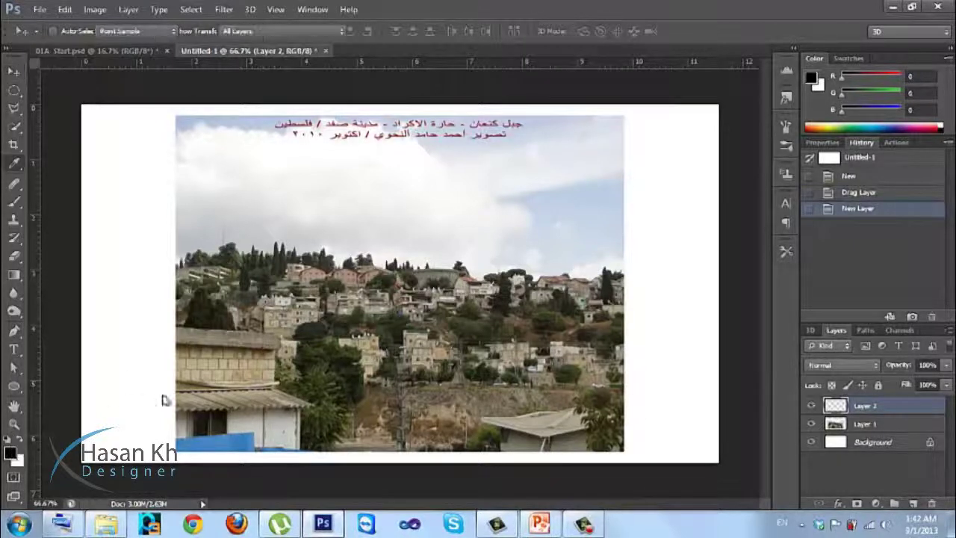
{"action": "type", "text": "255"}
{"action": "left_click", "coordinate": [761, 87]}
{"action": "key", "text": "v"}
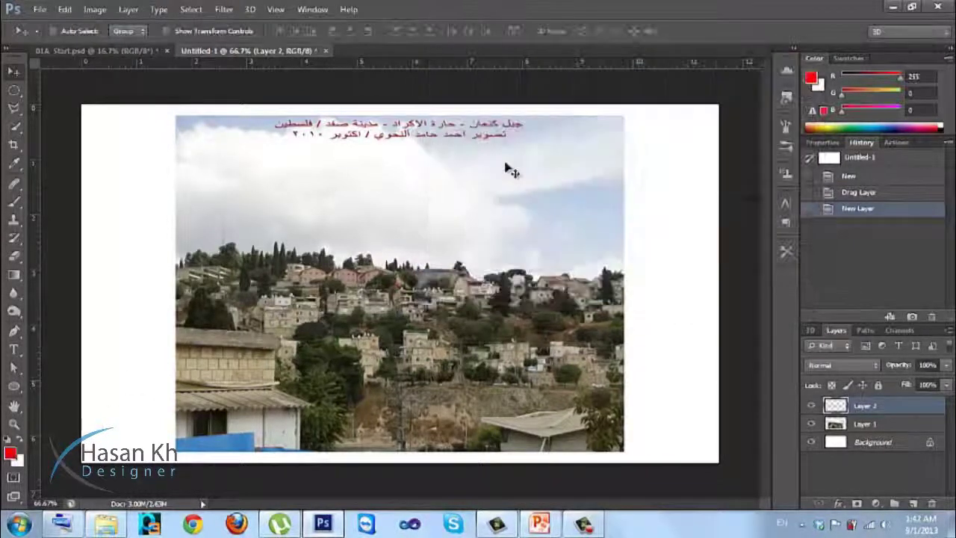
{"action": "key", "text": "alt+BackSpace"}
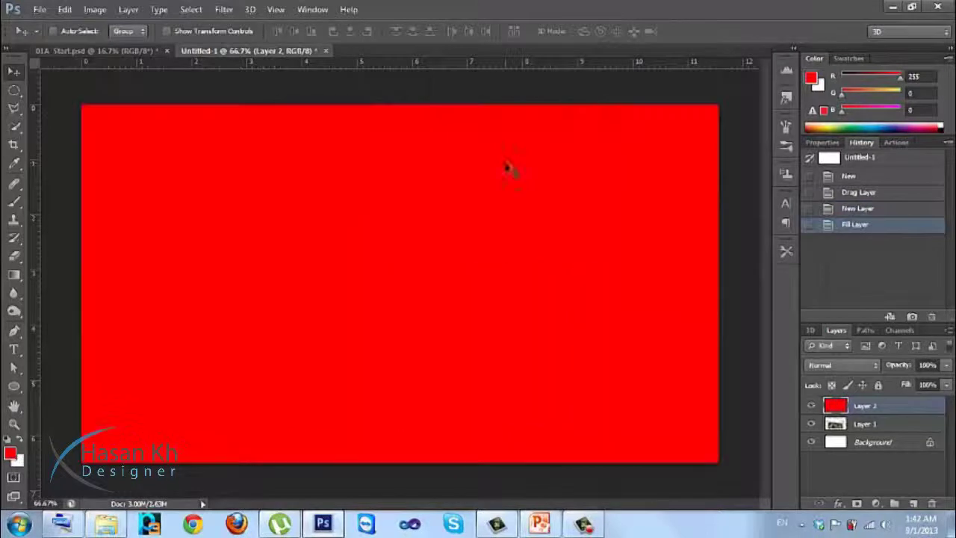
Set the red layer's opacity to 39%
{"action": "left_click", "coordinate": [896, 365]}
{"action": "type", "text": "30"}
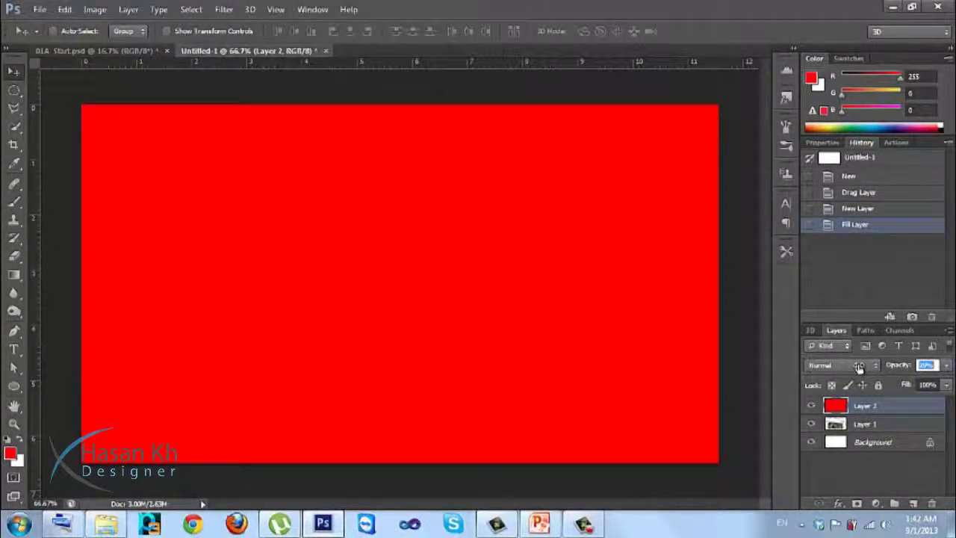
{"action": "key", "text": "Return"}
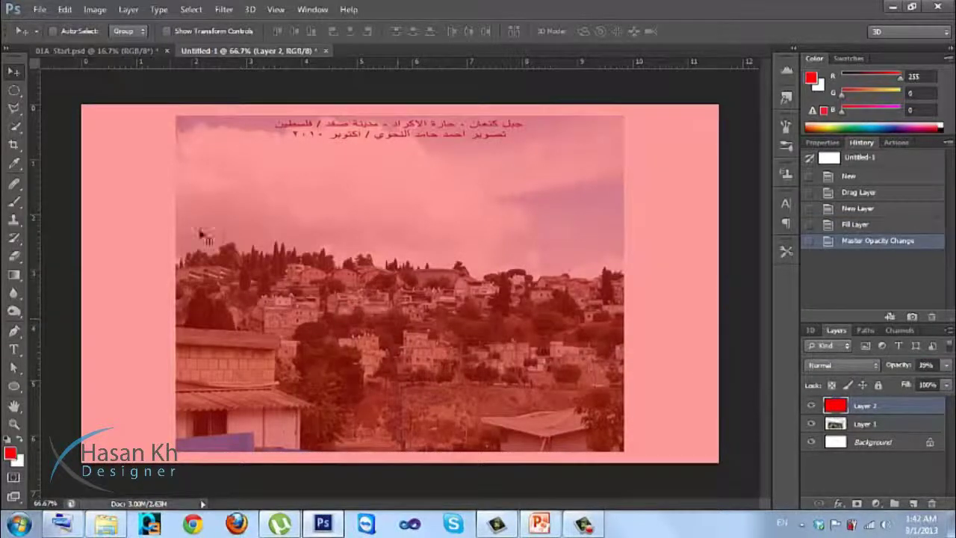
Crop the document to the town photo's edges and merge the red layer down into the photo layer
{"action": "left_click", "coordinate": [13, 144]}
{"action": "left_click_drag", "start_coordinate": [79, 106], "coordinate": [144, 107]}
{"action": "left_click_drag", "start_coordinate": [128, 113], "coordinate": [129, 114]}
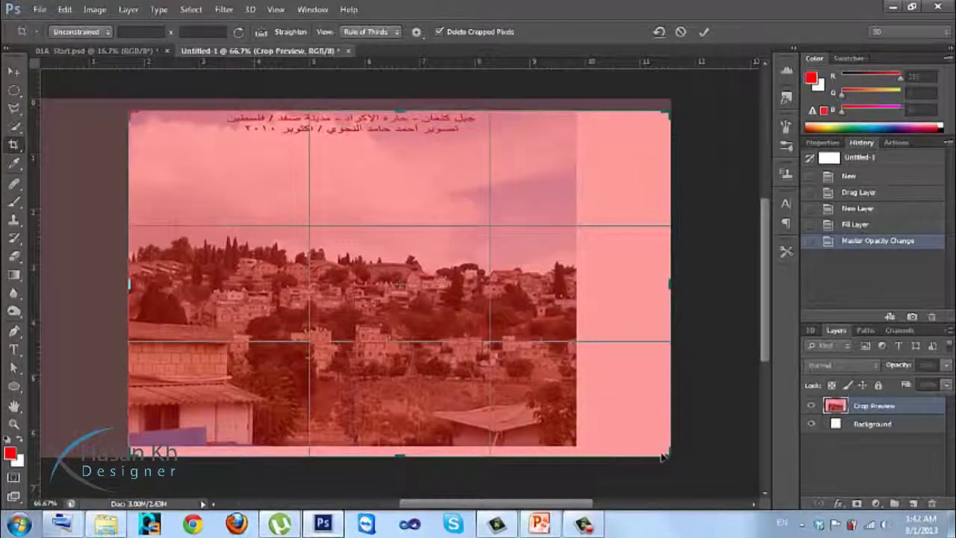
{"action": "left_click_drag", "start_coordinate": [666, 454], "coordinate": [622, 448]}
{"action": "key", "text": "Return"}
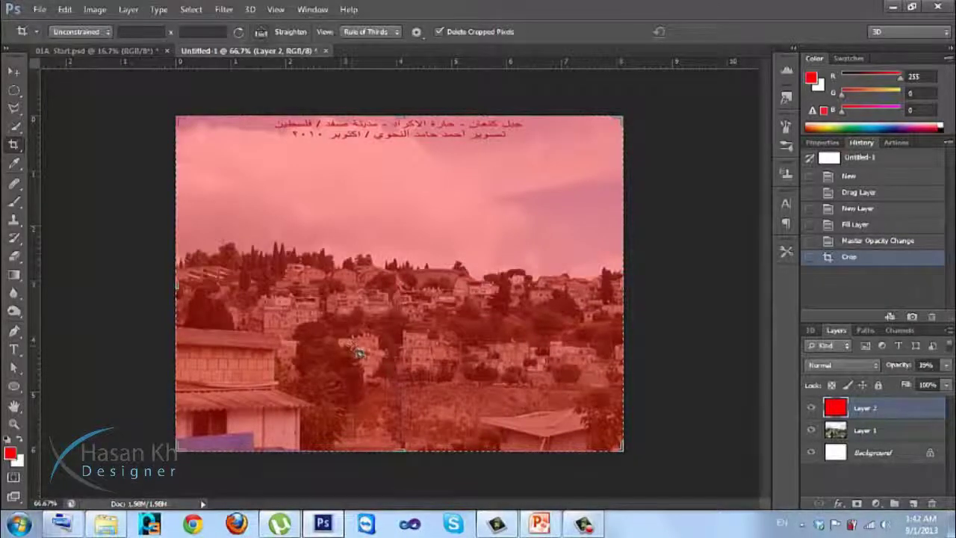
{"action": "key", "text": "ctrl+e"}
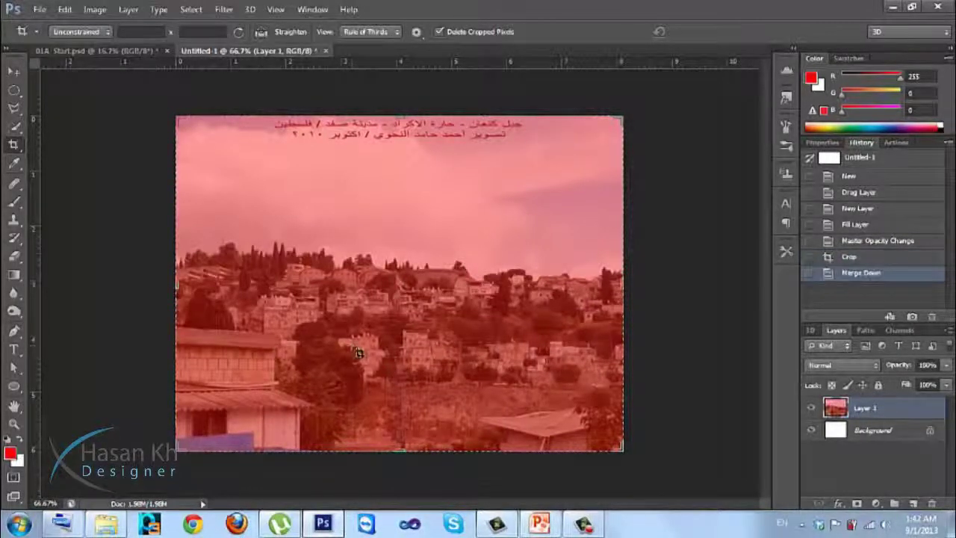
{"action": "left_click", "coordinate": [14, 71]}
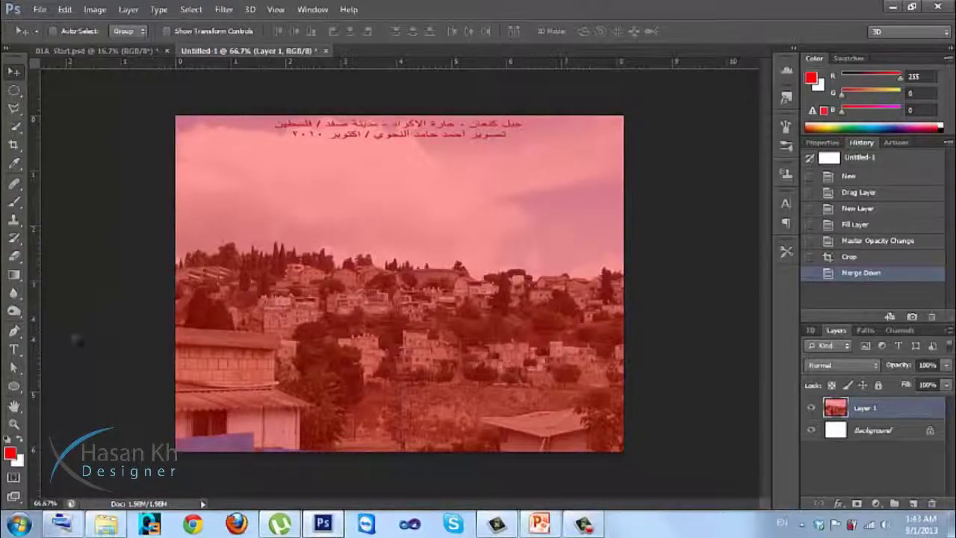
Start a Color Balance adjustment on the red-tinted town photo and set the midtones' cyan-red level to -100
{"action": "left_click", "coordinate": [163, 53]}
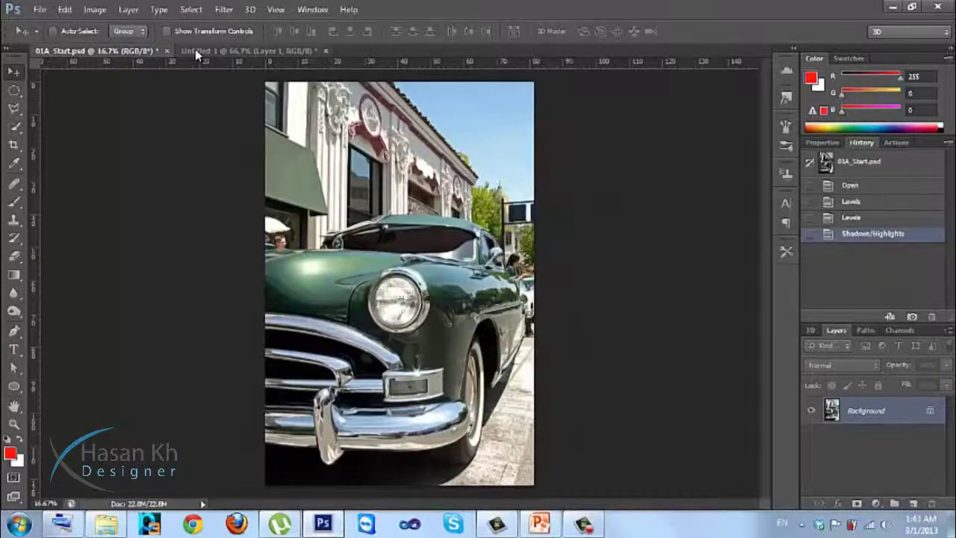
{"action": "left_click", "coordinate": [196, 50]}
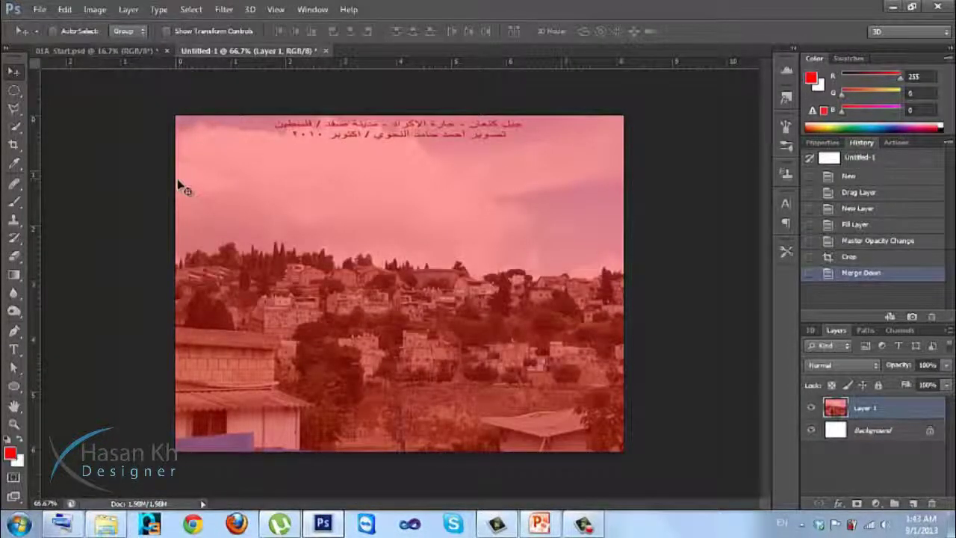
{"action": "left_click", "coordinate": [95, 9]}
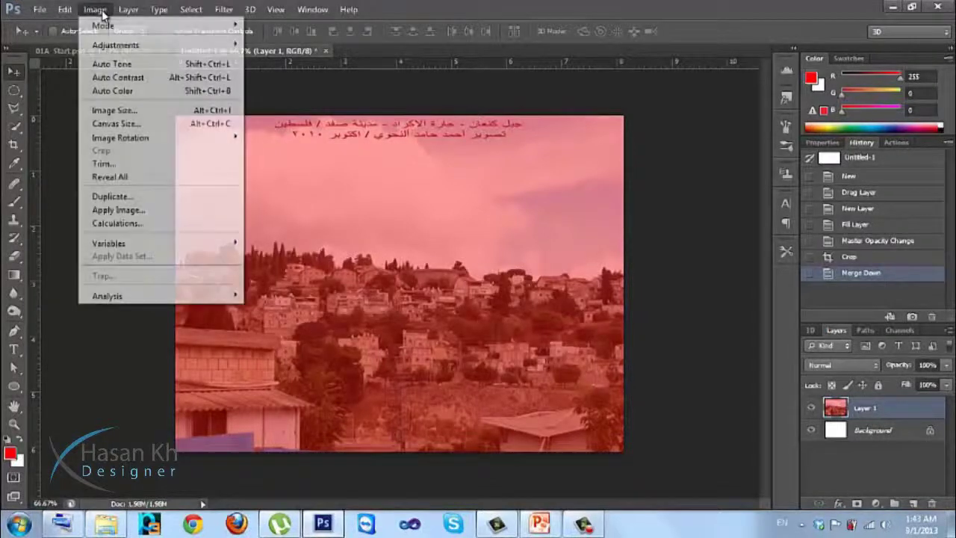
{"action": "mouse_move", "coordinate": [133, 42]}
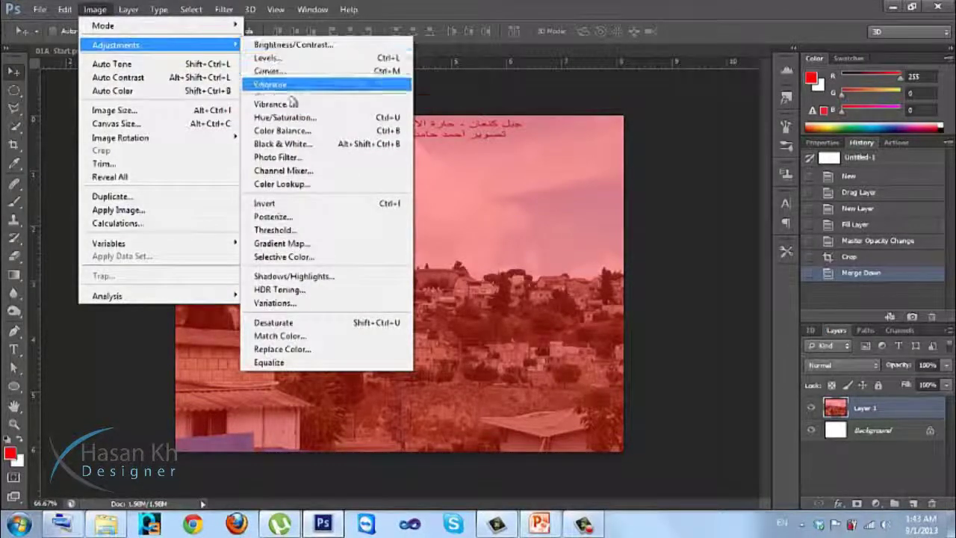
{"action": "left_click", "coordinate": [296, 139]}
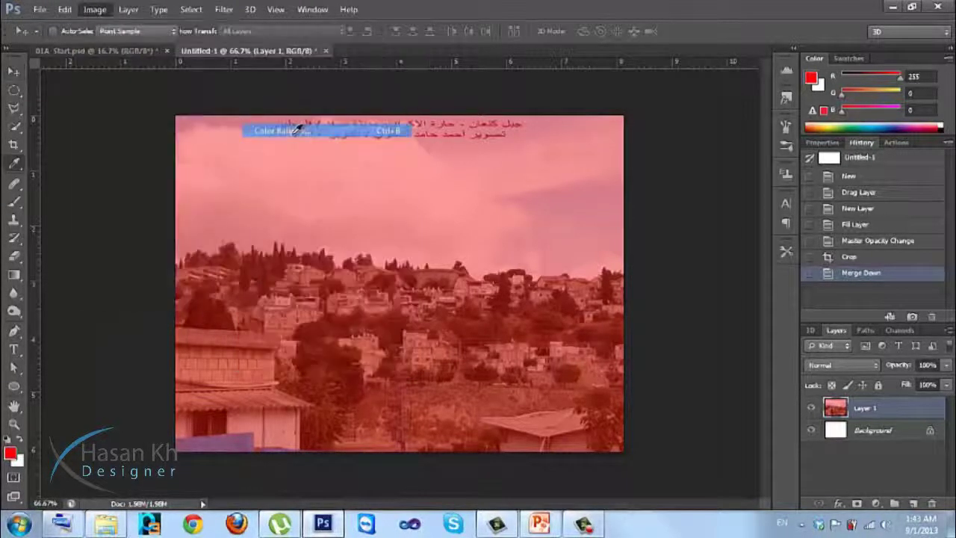
{"action": "left_click_drag", "start_coordinate": [728, 68], "coordinate": [693, 110]}
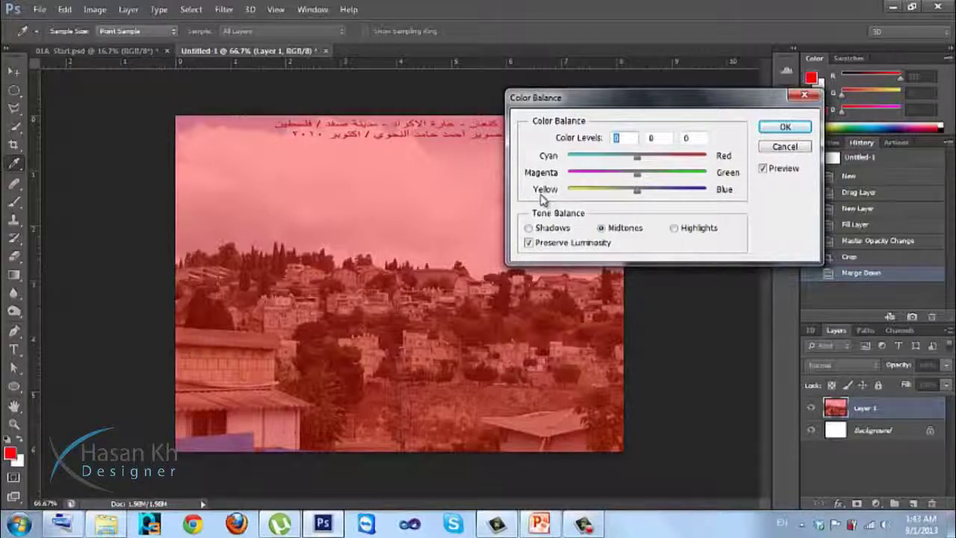
{"action": "left_click_drag", "start_coordinate": [619, 111], "coordinate": [678, 85]}
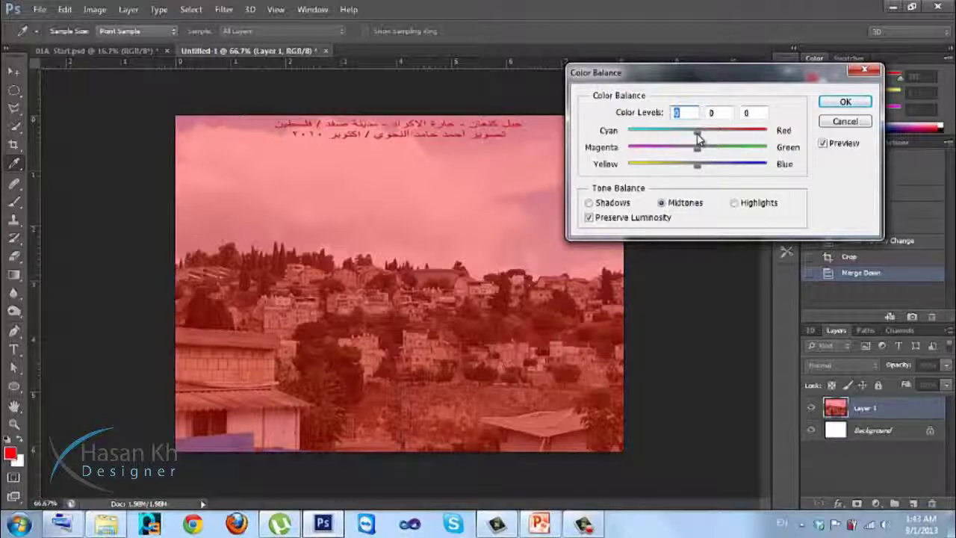
{"action": "left_click_drag", "start_coordinate": [700, 140], "coordinate": [602, 136]}
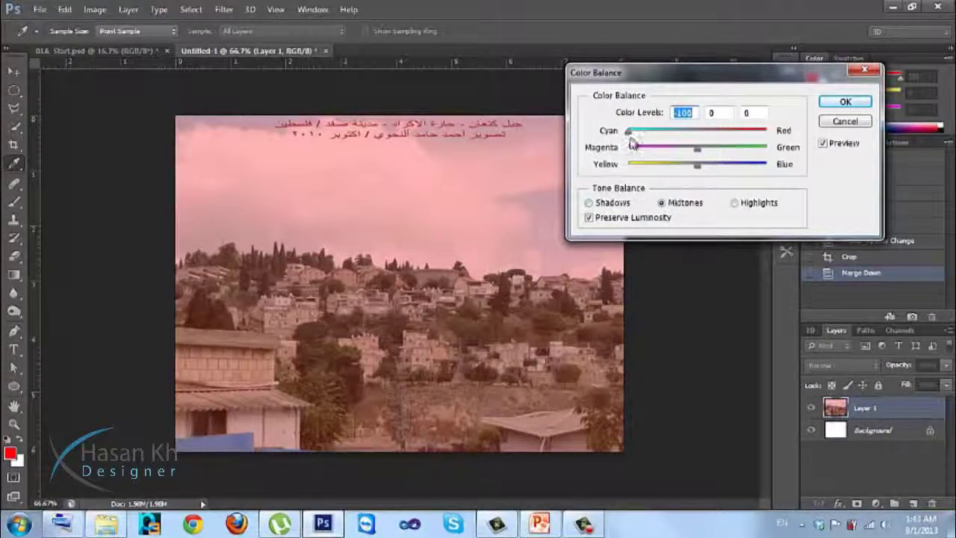
{"action": "mouse_move", "coordinate": [629, 132]}
{"action": "left_mouse_down"}
{"action": "mouse_move", "coordinate": [641, 141]}
{"action": "mouse_move", "coordinate": [694, 139]}
{"action": "mouse_move", "coordinate": [628, 133]}
{"action": "left_mouse_up"}
Try a yellow-blue level of +12, reset it to 0 and apply the Color Balance adjustment
{"action": "left_click_drag", "start_coordinate": [698, 169], "coordinate": [705, 172]}
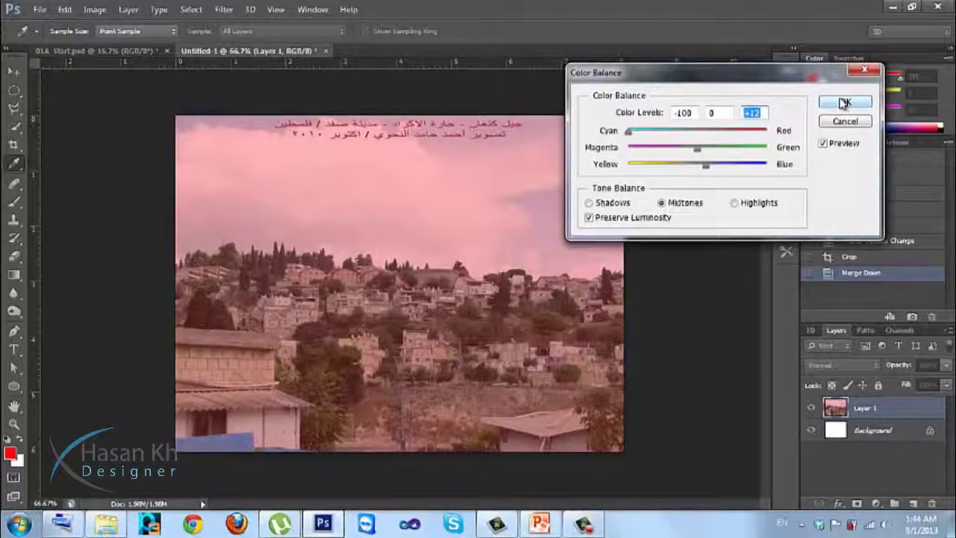
{"action": "key", "text": "shift+Down"}
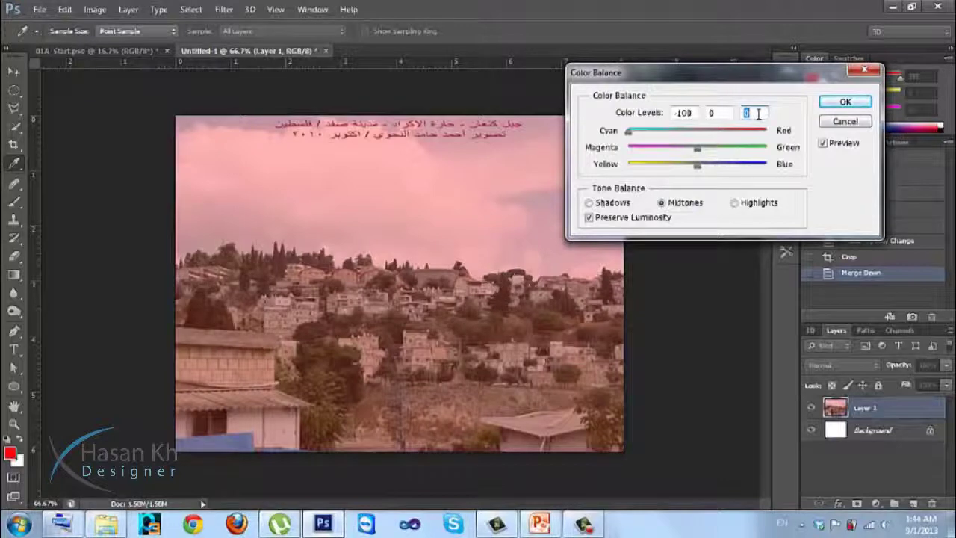
{"action": "key", "text": "Return"}
Apply another Color Balance adjustment to the town photo with the midtones' cyan-red level at about -79
{"action": "key", "text": "ctrl+b"}
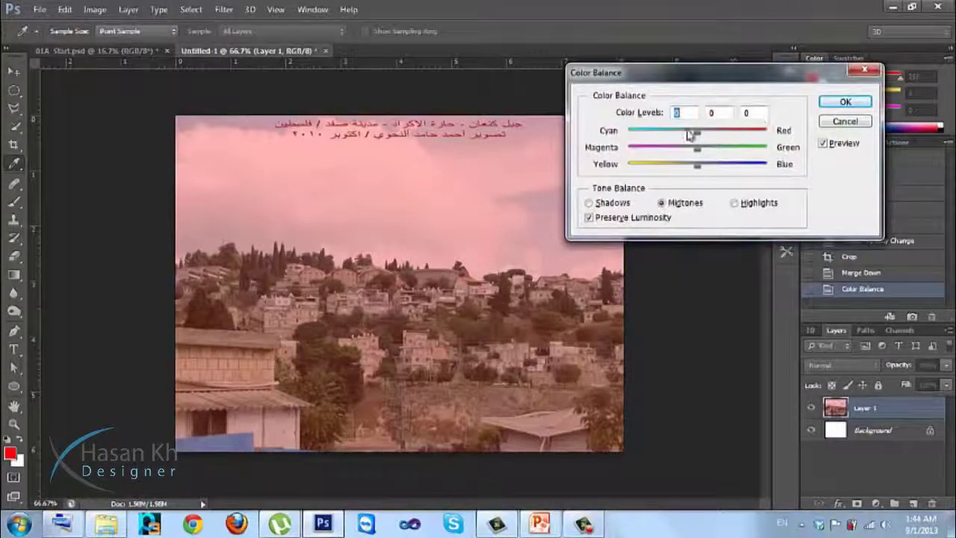
{"action": "left_click_drag", "start_coordinate": [697, 135], "coordinate": [630, 142]}
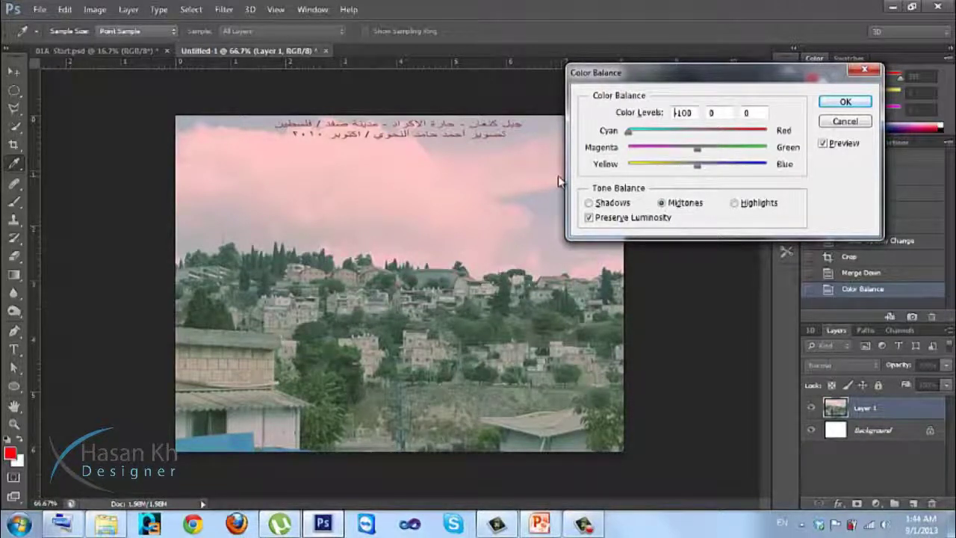
{"action": "left_click", "coordinate": [626, 136]}
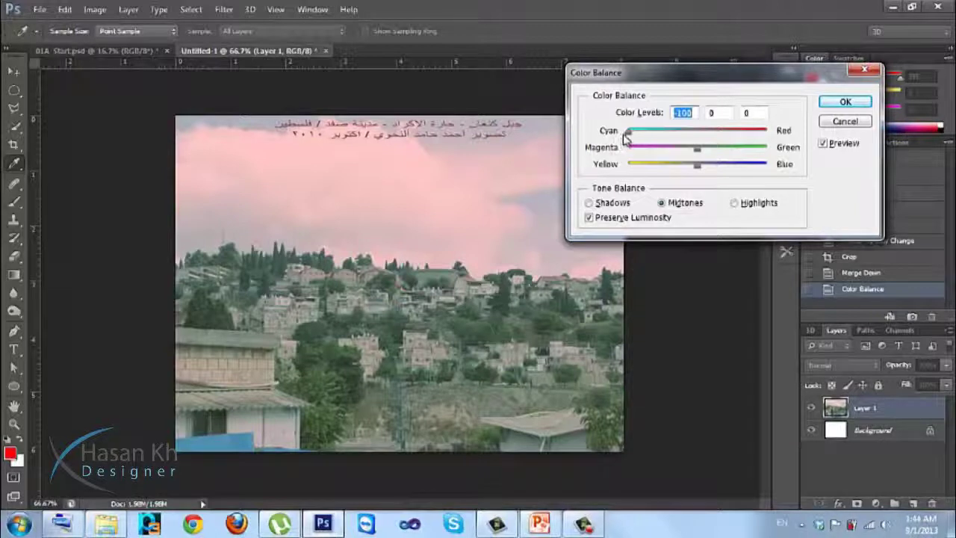
{"action": "left_click_drag", "start_coordinate": [628, 136], "coordinate": [644, 139]}
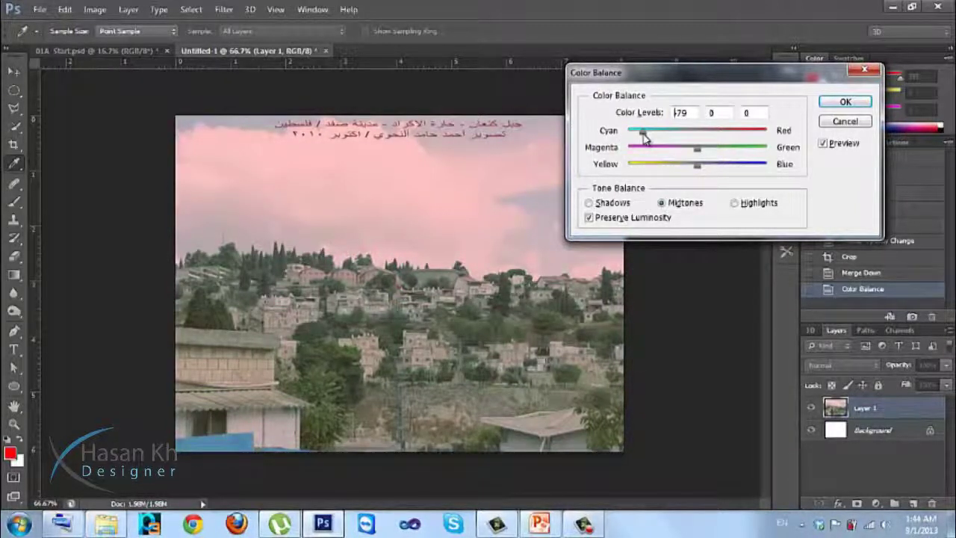
{"action": "left_click_drag", "start_coordinate": [646, 139], "coordinate": [643, 140]}
{"action": "left_click", "coordinate": [845, 102]}
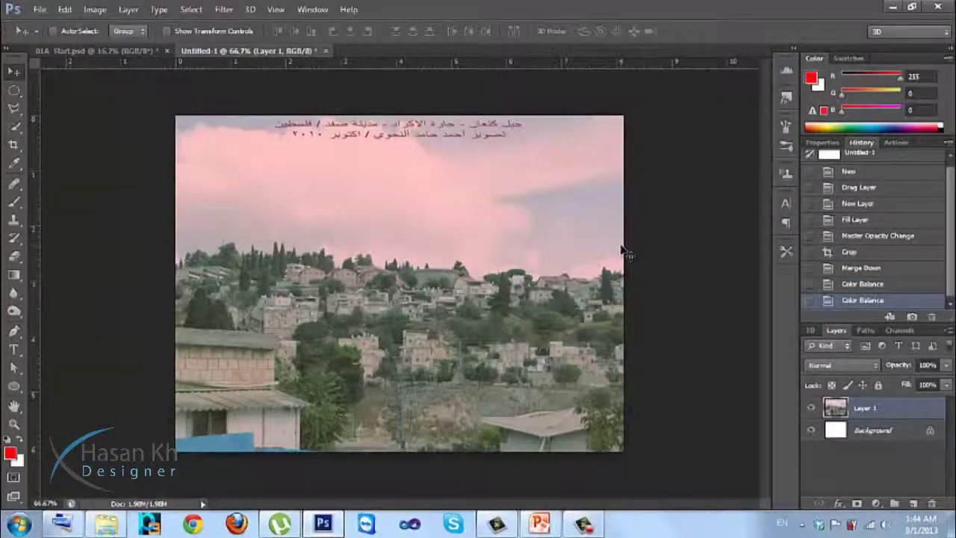
Start a third Color Balance adjustment on the town photo and set the shadows' cyan-red level to -32
{"action": "key", "text": "ctrl+b"}
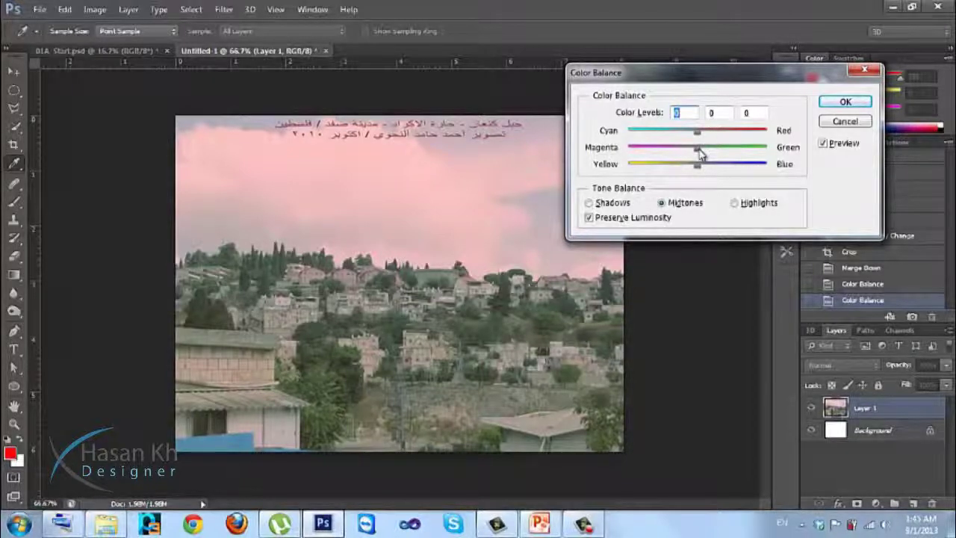
{"action": "mouse_move", "coordinate": [697, 163]}
{"action": "left_mouse_down"}
{"action": "mouse_move", "coordinate": [614, 182]}
{"action": "mouse_move", "coordinate": [698, 171]}
{"action": "left_mouse_up"}
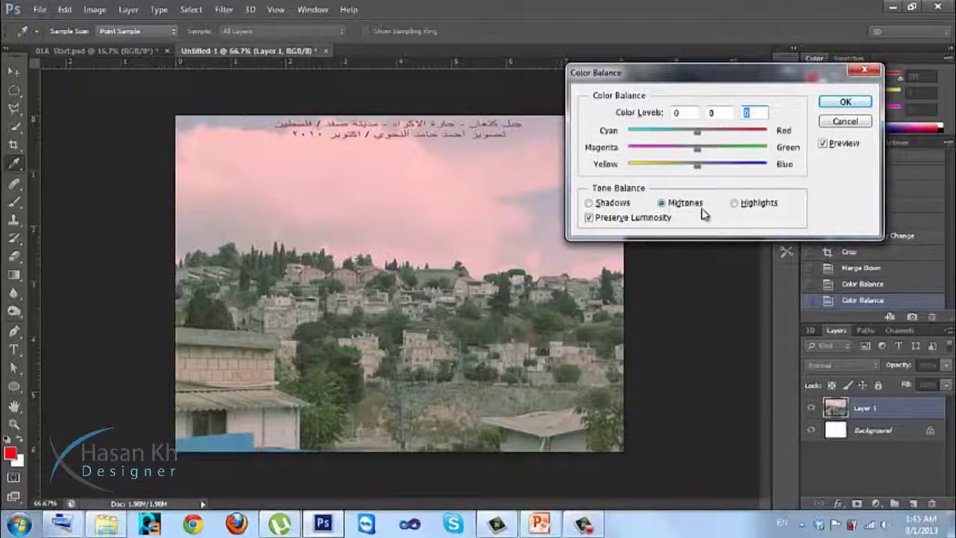
{"action": "left_click", "coordinate": [614, 204]}
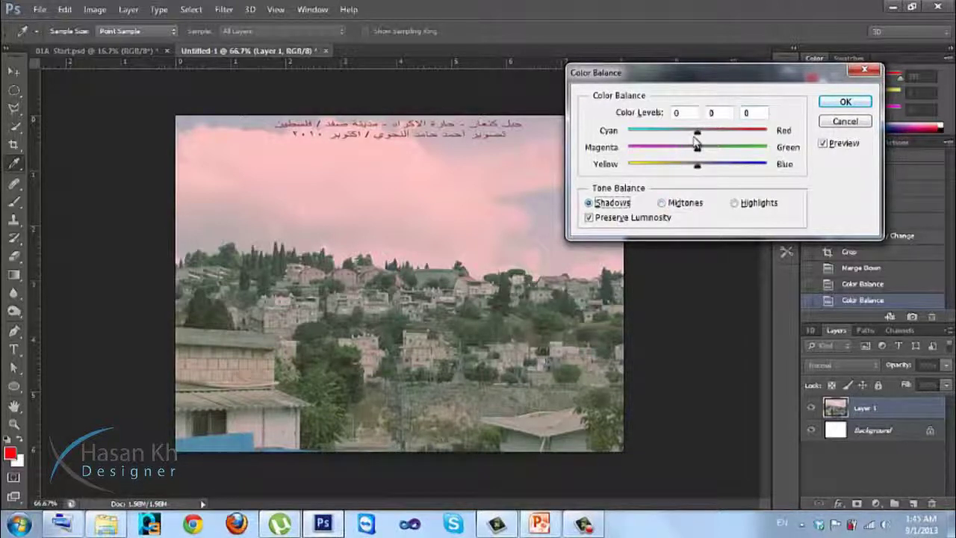
{"action": "left_click", "coordinate": [681, 203]}
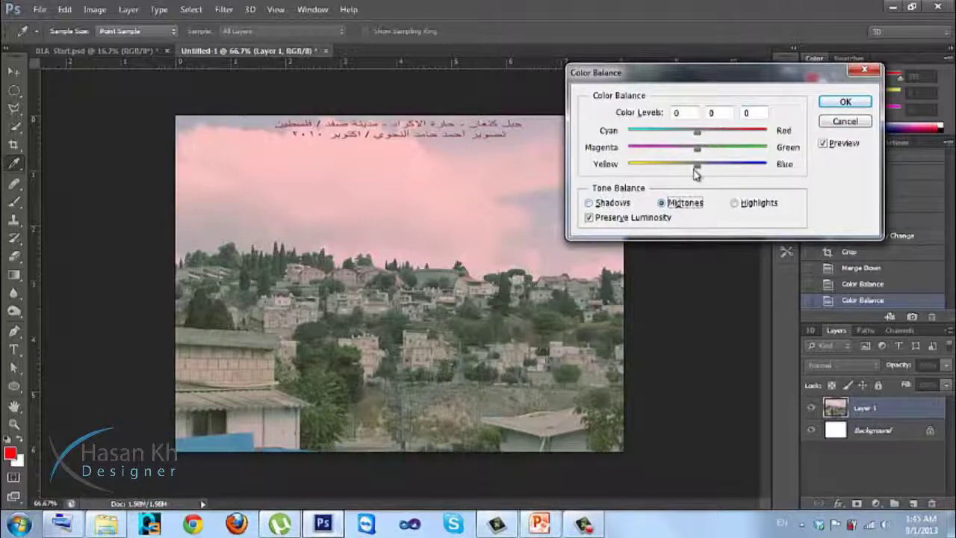
{"action": "left_click", "coordinate": [608, 207]}
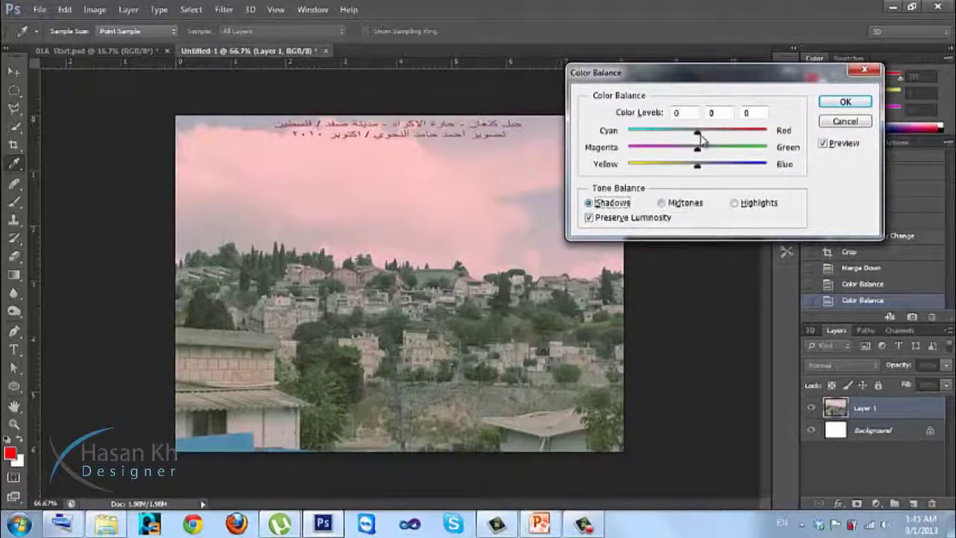
{"action": "mouse_move", "coordinate": [699, 134]}
{"action": "left_mouse_down"}
{"action": "mouse_move", "coordinate": [657, 136]}
{"action": "mouse_move", "coordinate": [689, 146]}
{"action": "left_mouse_up"}
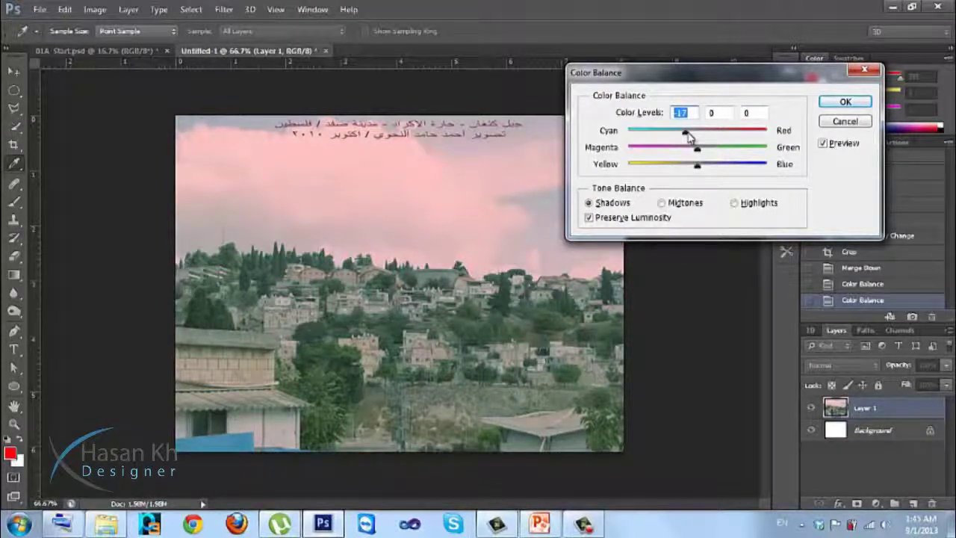
{"action": "mouse_move", "coordinate": [688, 137]}
{"action": "left_mouse_down"}
{"action": "mouse_move", "coordinate": [623, 130]}
{"action": "mouse_move", "coordinate": [676, 134]}
{"action": "left_mouse_up"}
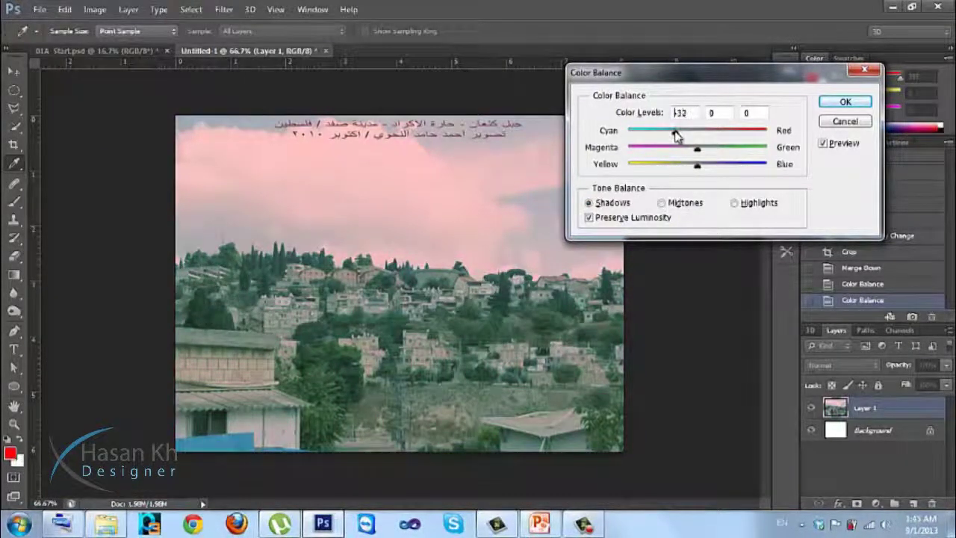
Set the highlights' cyan-red level to -39 and apply the Color Balance adjustment
{"action": "left_click", "coordinate": [736, 203]}
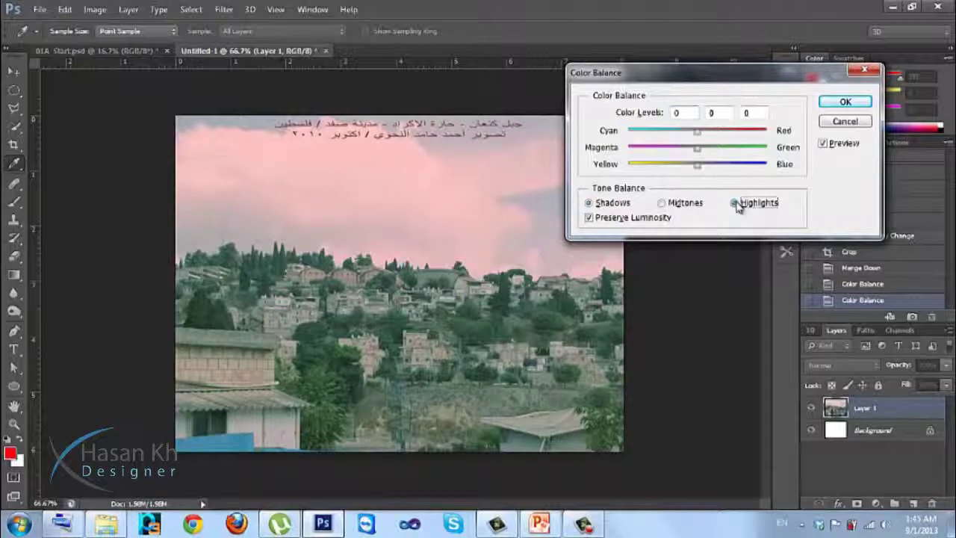
{"action": "left_click_drag", "start_coordinate": [697, 133], "coordinate": [652, 146]}
{"action": "left_click_drag", "start_coordinate": [662, 146], "coordinate": [671, 150]}
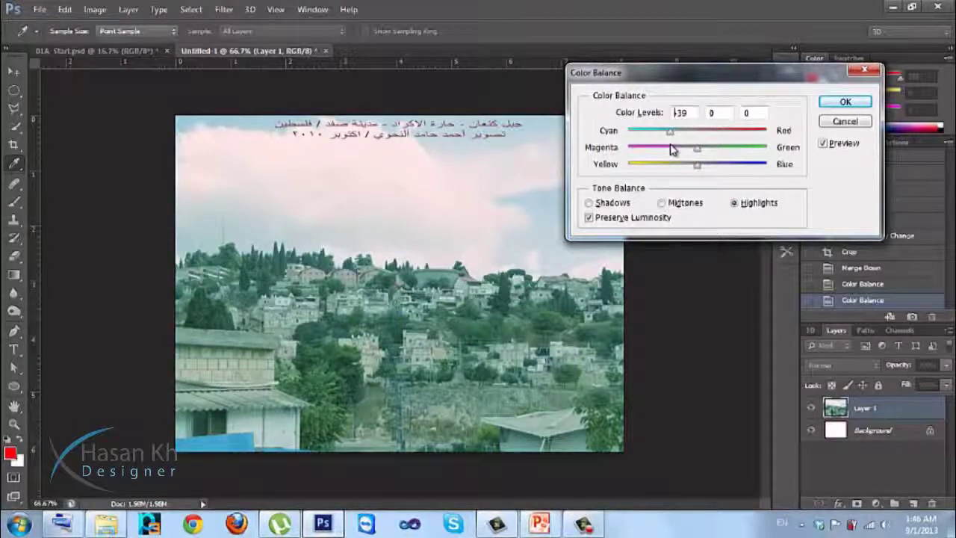
{"action": "left_click", "coordinate": [845, 101]}
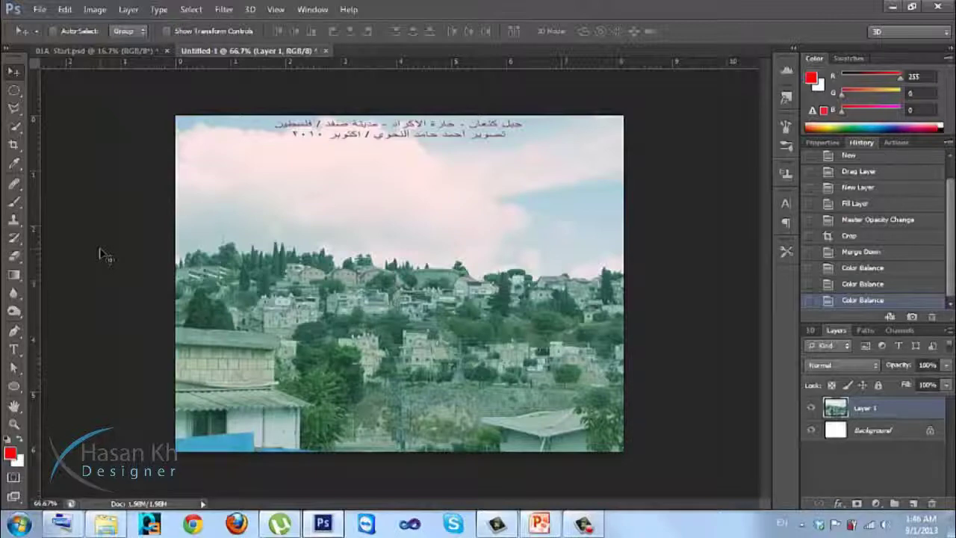
Apply a Levels adjustment to the town photo with the black input at 26 and the midtone input at 0.82
{"action": "key", "text": "ctrl+l"}
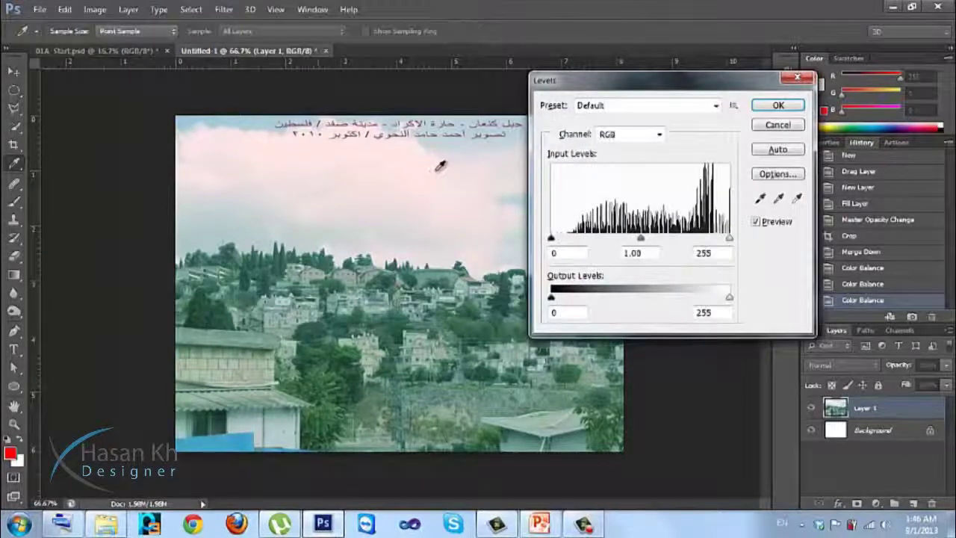
{"action": "left_click_drag", "start_coordinate": [633, 89], "coordinate": [621, 95]}
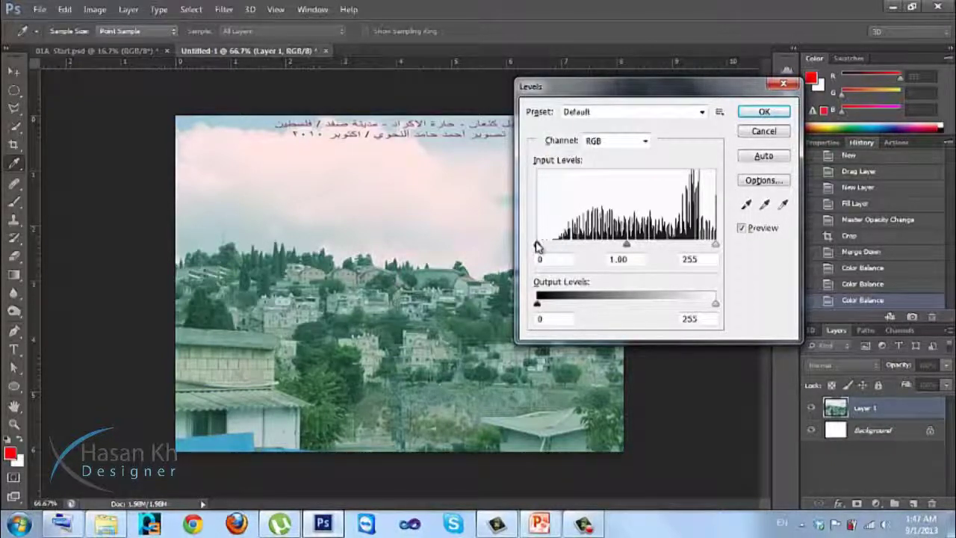
{"action": "left_click_drag", "start_coordinate": [537, 247], "coordinate": [558, 247]}
{"action": "left_click_drag", "start_coordinate": [596, 87], "coordinate": [730, 65]}
{"action": "left_click_drag", "start_coordinate": [733, 230], "coordinate": [742, 233]}
{"action": "key", "text": "Tab"}
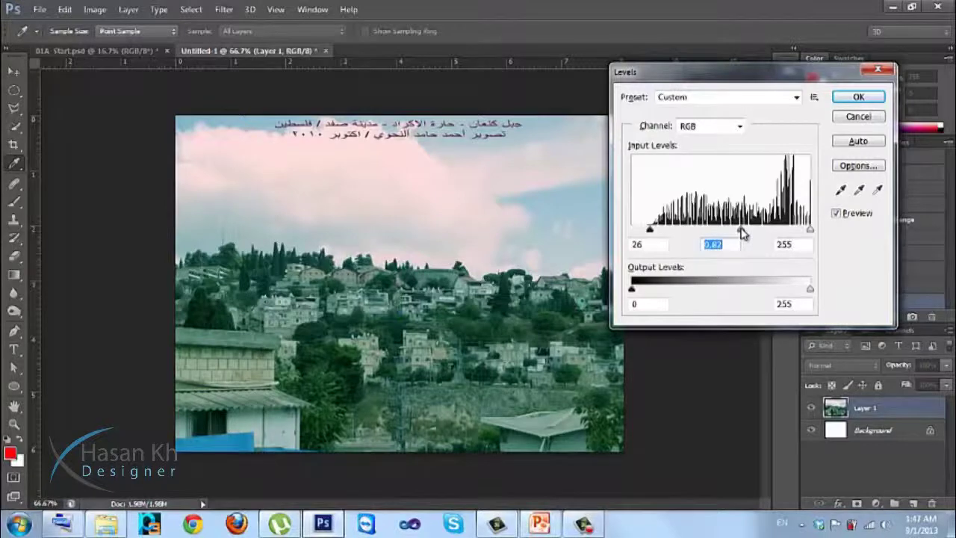
{"action": "key", "text": "Return"}
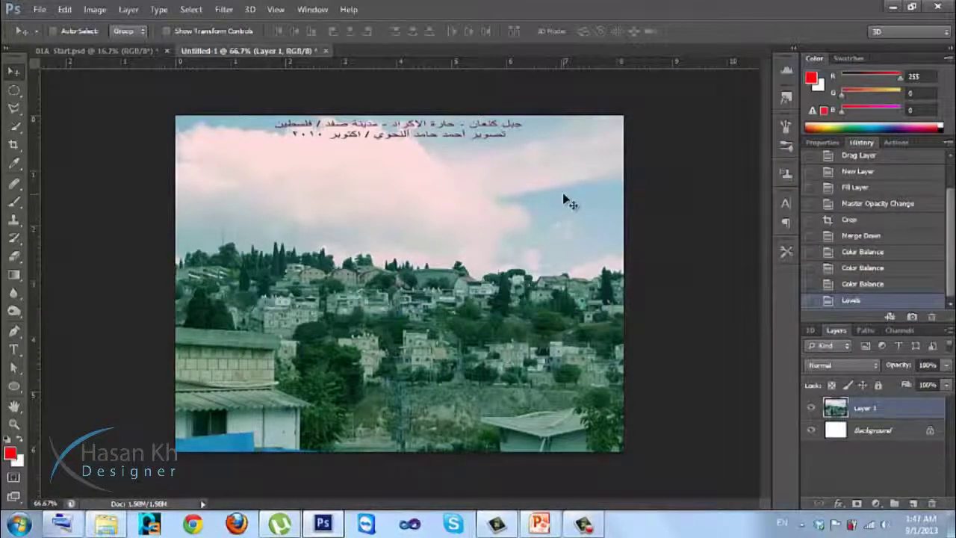
Apply a Shadows/Highlights adjustment to the town photo with shadows at 23% and highlights at 14%
{"action": "left_click", "coordinate": [95, 9]}
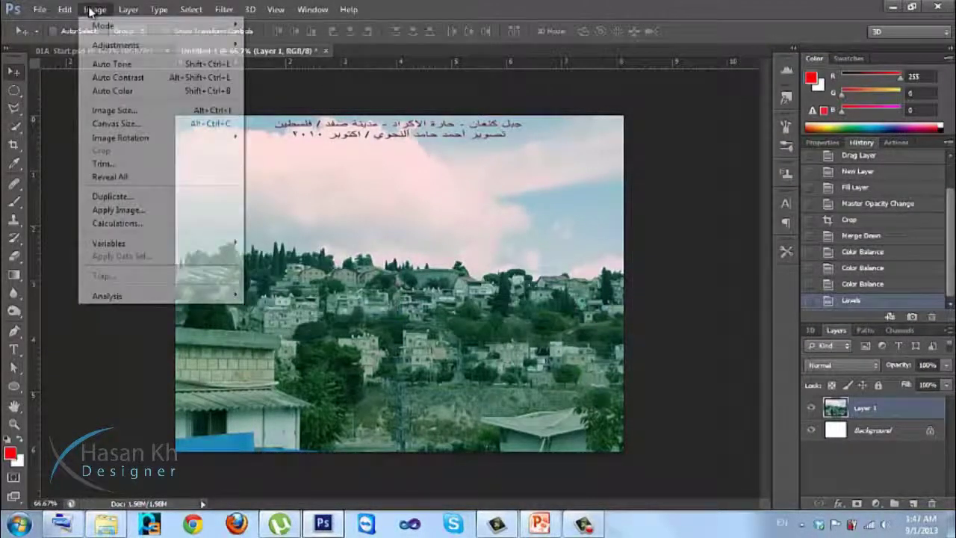
{"action": "mouse_move", "coordinate": [124, 45]}
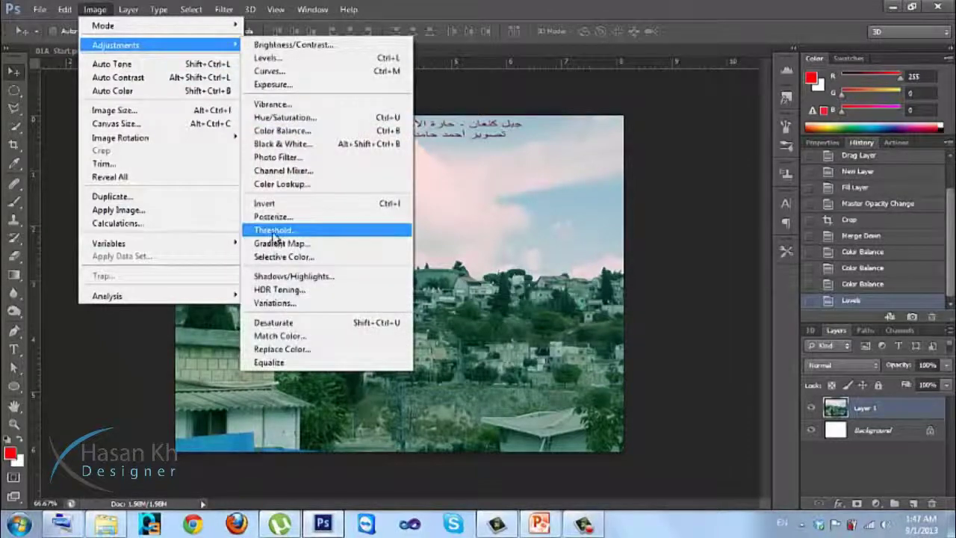
{"action": "left_click", "coordinate": [278, 276]}
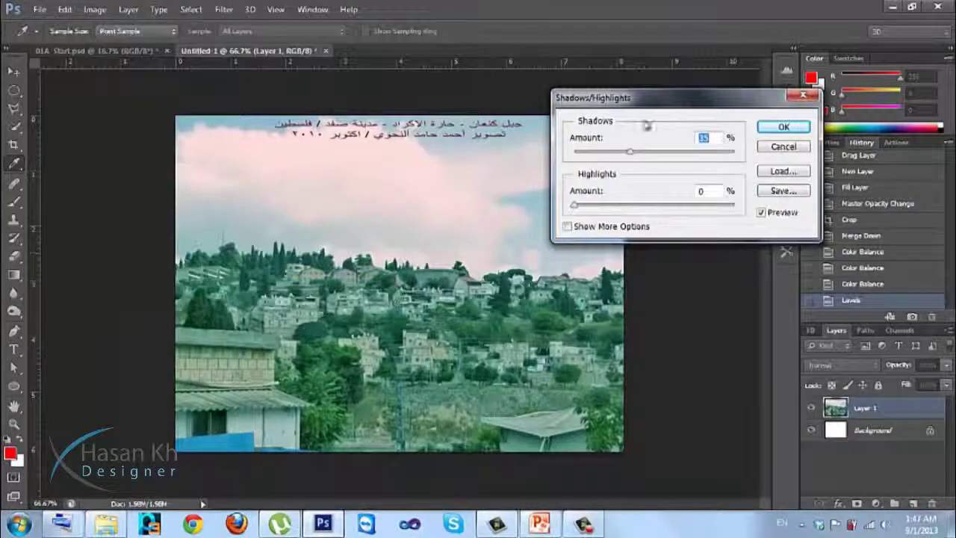
{"action": "left_click_drag", "start_coordinate": [641, 112], "coordinate": [803, 103]}
{"action": "left_click_drag", "start_coordinate": [790, 146], "coordinate": [766, 150]}
{"action": "left_click_drag", "start_coordinate": [736, 198], "coordinate": [756, 200]}
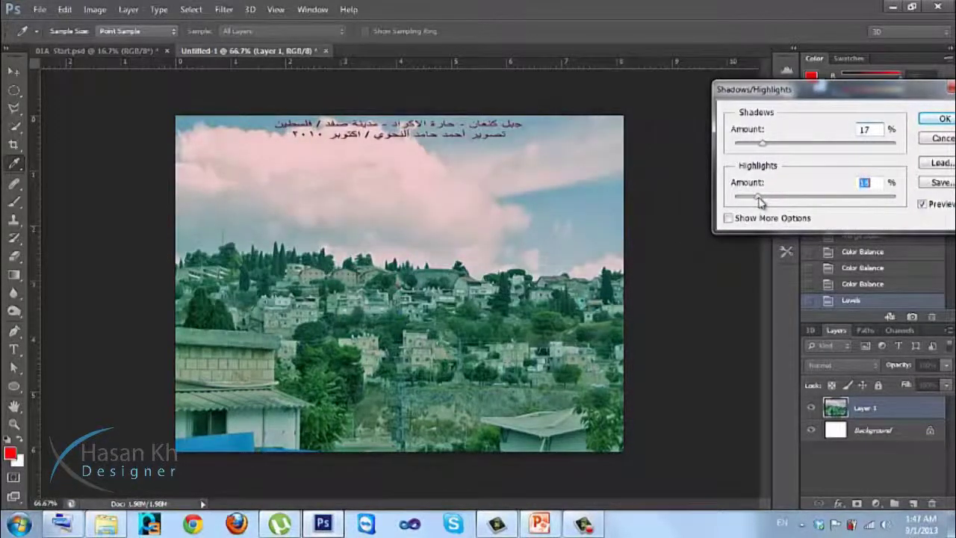
{"action": "left_click_drag", "start_coordinate": [762, 144], "coordinate": [774, 149]}
{"action": "left_click_drag", "start_coordinate": [775, 91], "coordinate": [673, 86]}
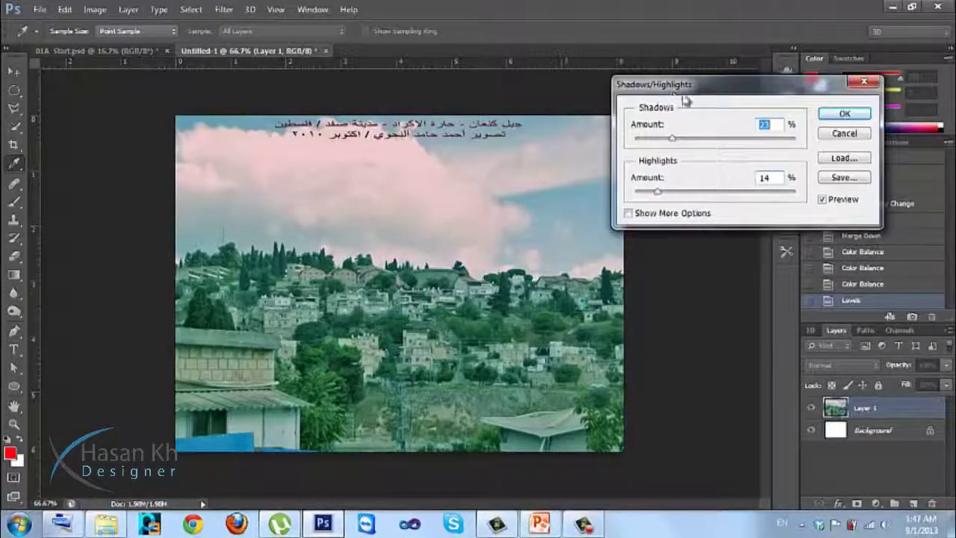
{"action": "left_click", "coordinate": [844, 116]}
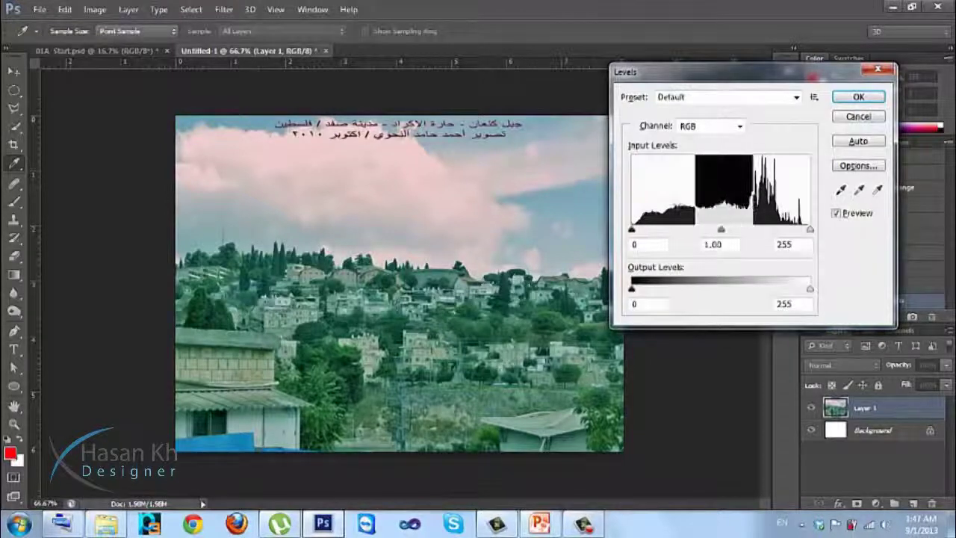
Apply a second Levels adjustment with input levels of 5 for black, 1.10 for midtones and 242 for white
{"action": "left_click_drag", "start_coordinate": [633, 229], "coordinate": [636, 229]}
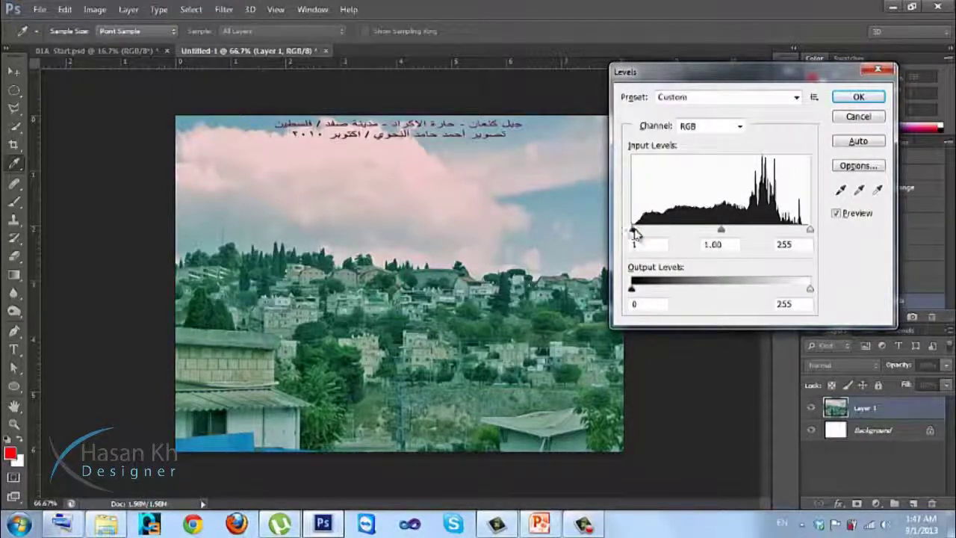
{"action": "left_click_drag", "start_coordinate": [810, 230], "coordinate": [798, 232]}
{"action": "left_click_drag", "start_coordinate": [718, 231], "coordinate": [713, 236]}
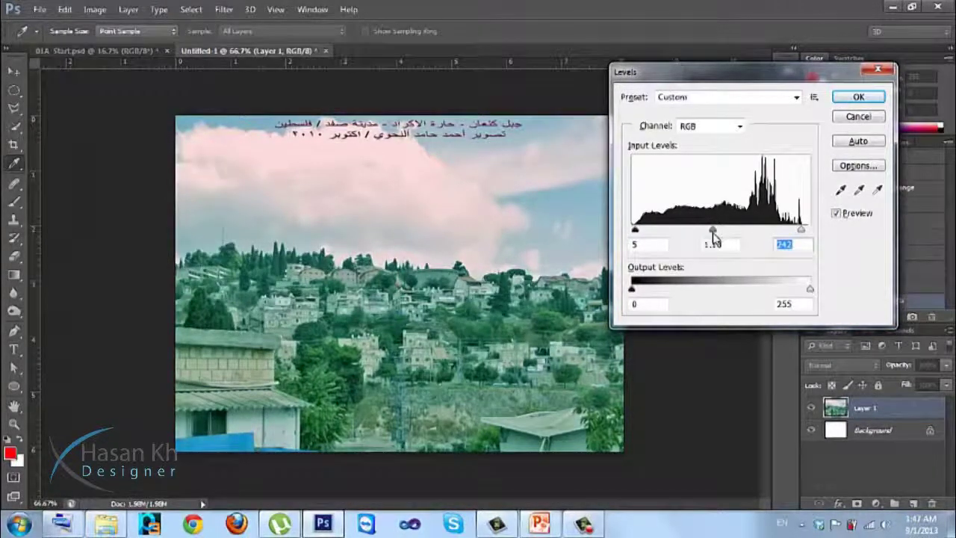
{"action": "left_click", "coordinate": [858, 98]}
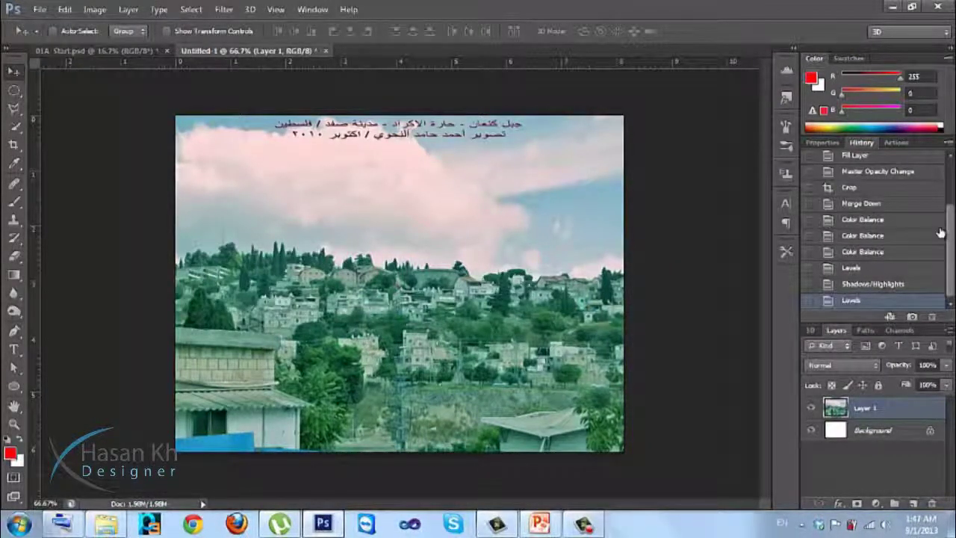
Compare the merged red photo, the last Color Balance state and the final Levels state in the history, ending on the final one
{"action": "scroll", "coordinate": [951, 234], "scroll_direction": "up", "scroll_amount": 3}
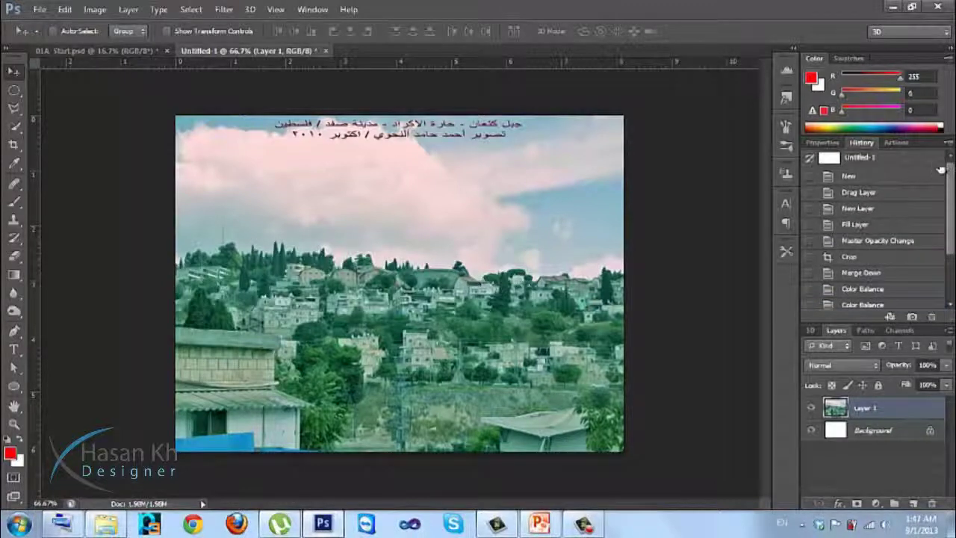
{"action": "left_click", "coordinate": [863, 275]}
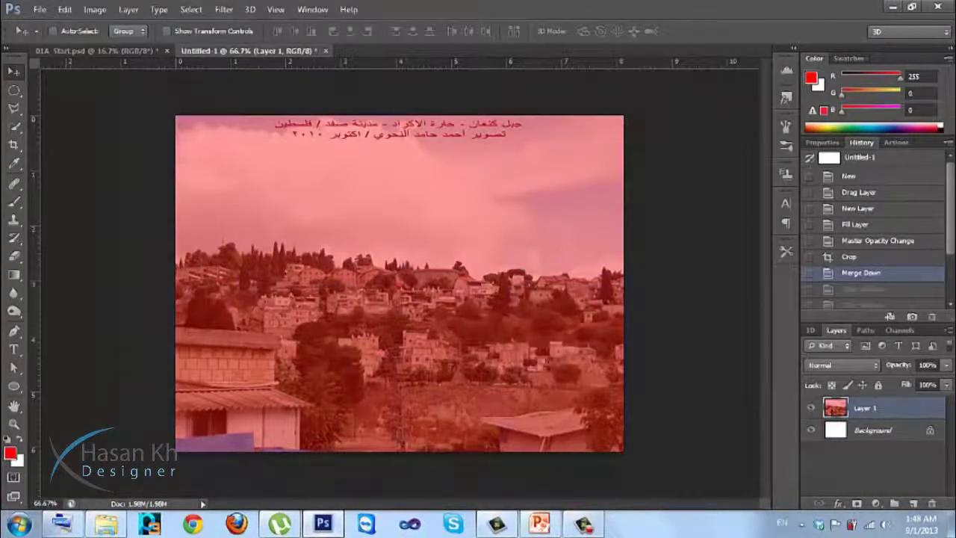
{"action": "scroll", "coordinate": [888, 261], "scroll_direction": "down", "scroll_amount": 3}
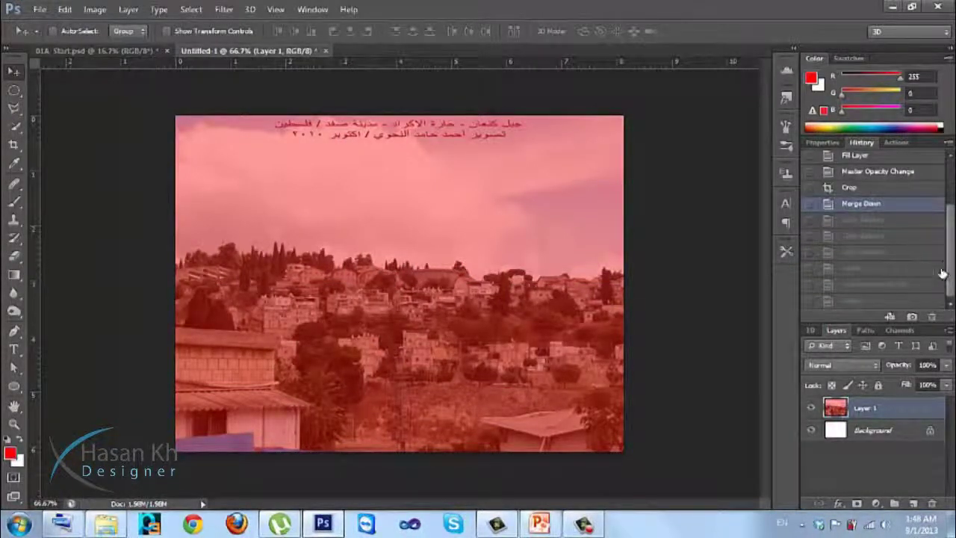
{"action": "left_click", "coordinate": [885, 256]}
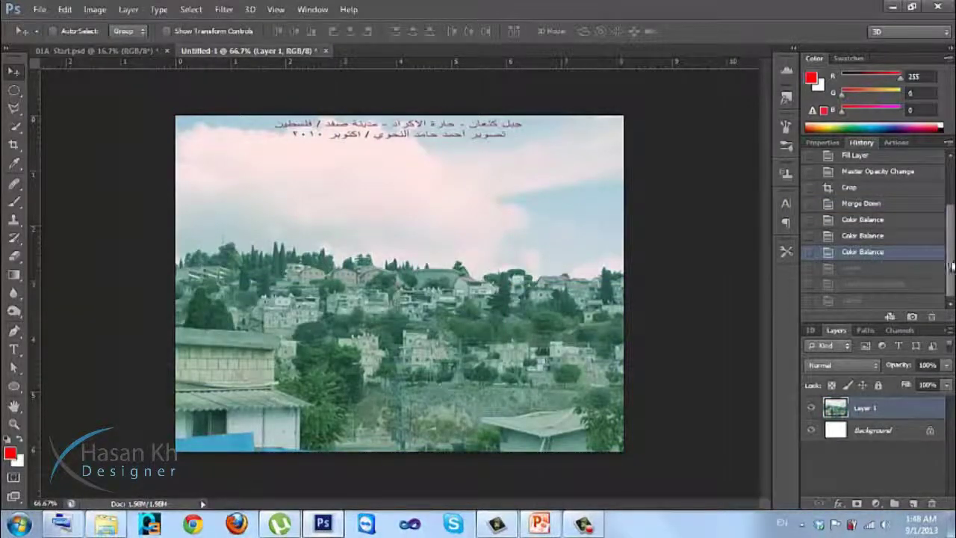
{"action": "left_click", "coordinate": [891, 302]}
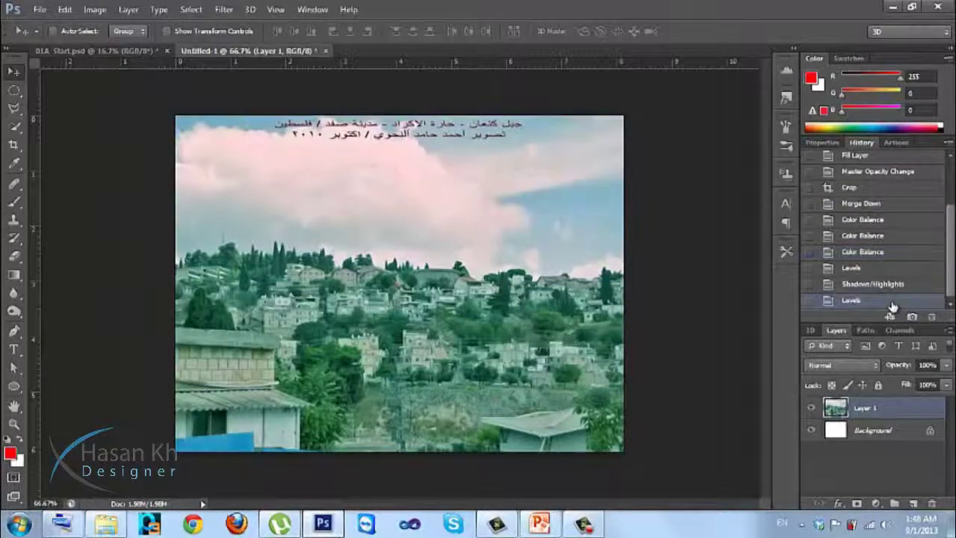
{"action": "left_click", "coordinate": [882, 255]}
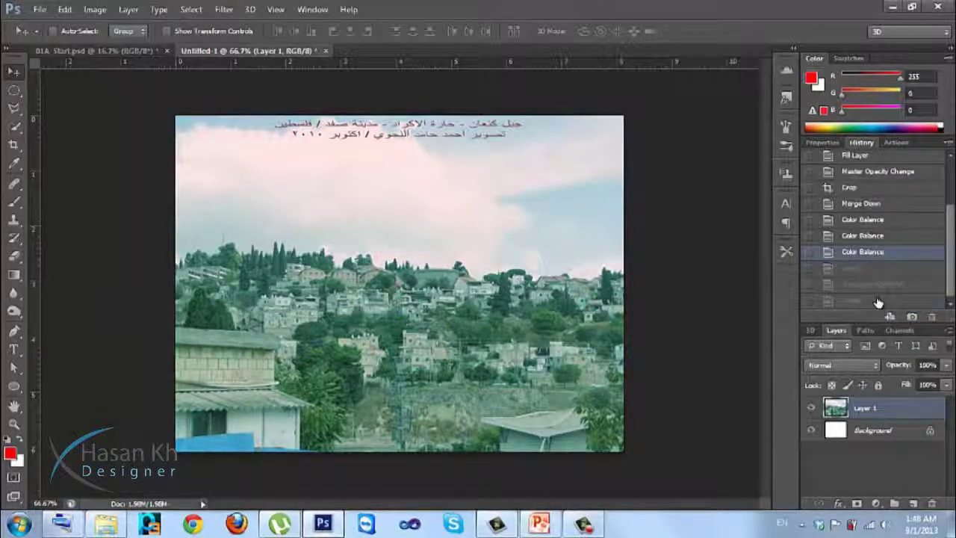
{"action": "left_click", "coordinate": [878, 301]}
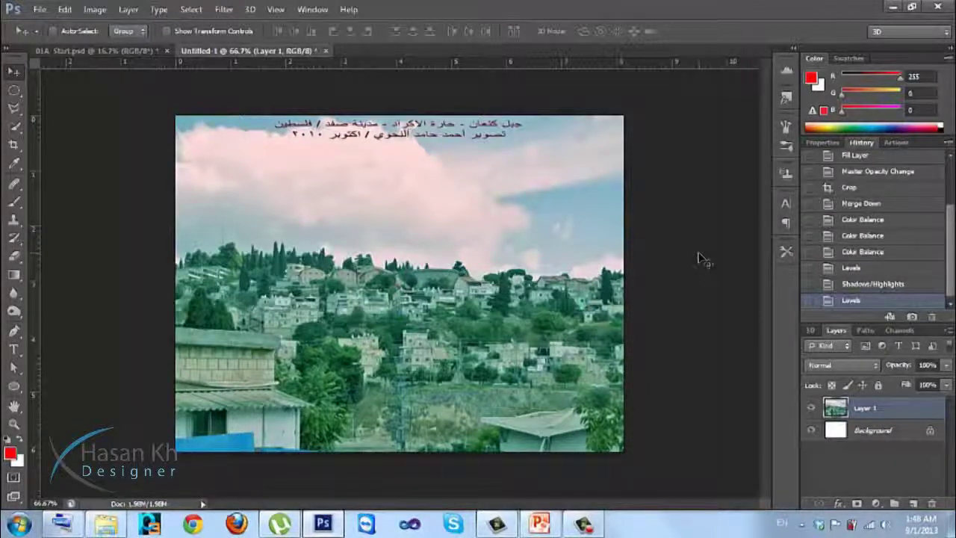
Close the untitled town photo document without saving its changes
{"action": "left_click", "coordinate": [325, 51]}
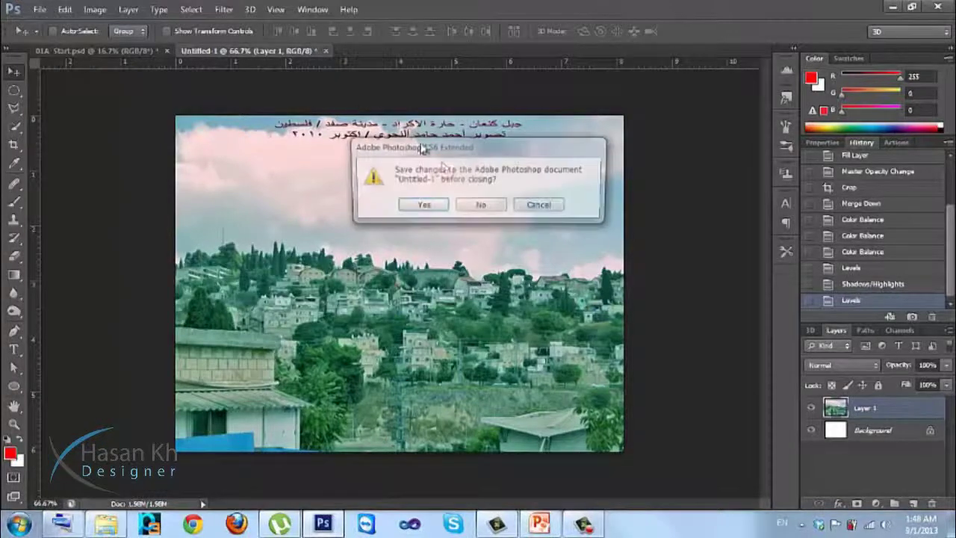
{"action": "left_click", "coordinate": [481, 204]}
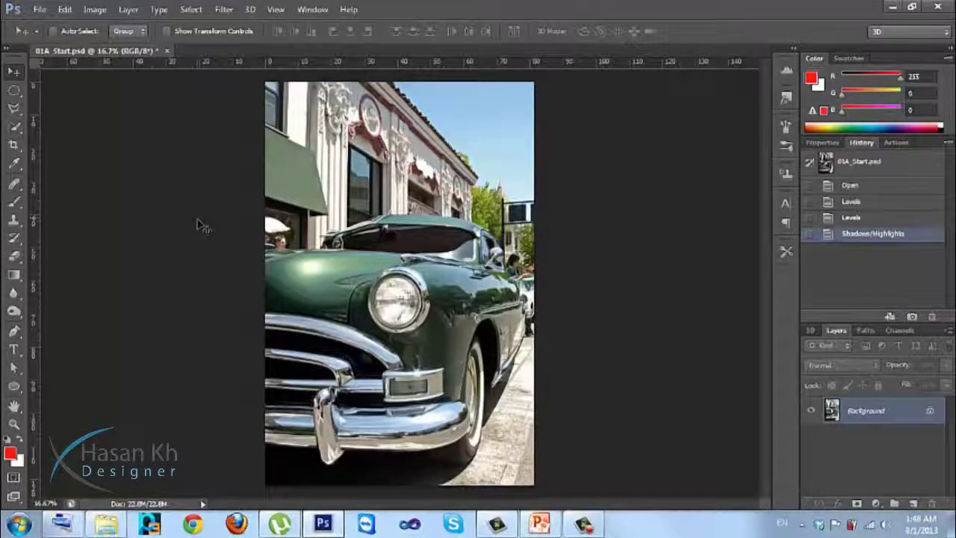
Apply a Color Balance adjustment to the car photo, shifting the midtones toward blue by about +6
{"action": "key", "text": "ctrl+b"}
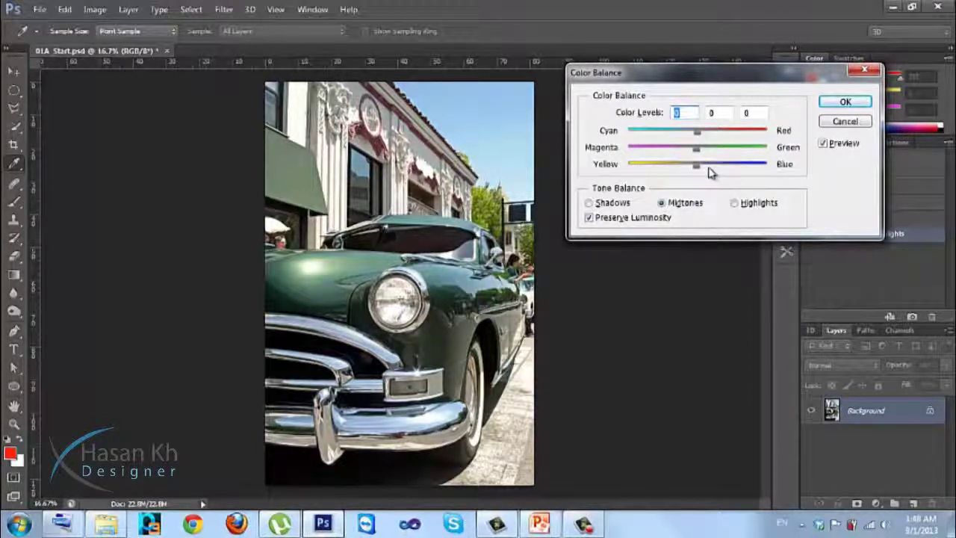
{"action": "left_click_drag", "start_coordinate": [700, 171], "coordinate": [707, 170]}
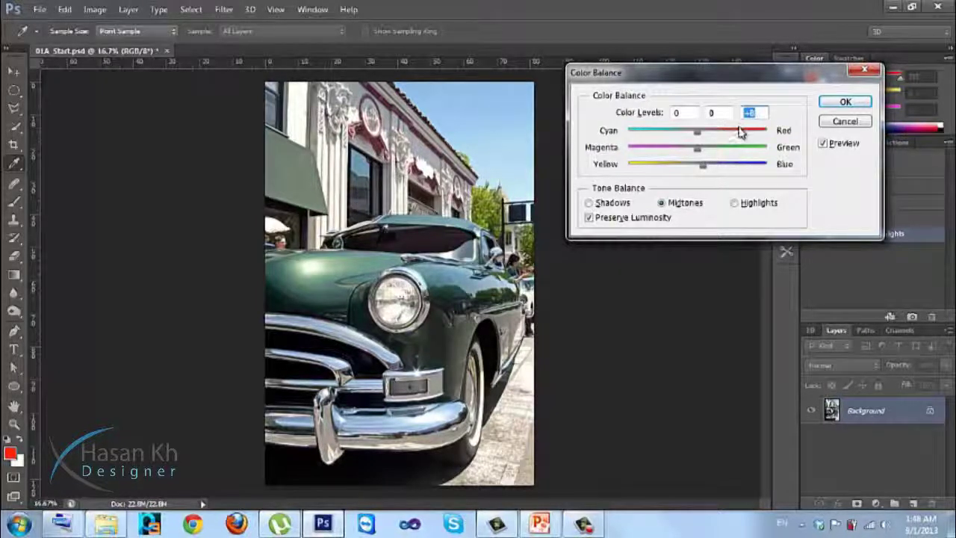
{"action": "key", "text": "Up"}
{"action": "key", "text": "Up"}
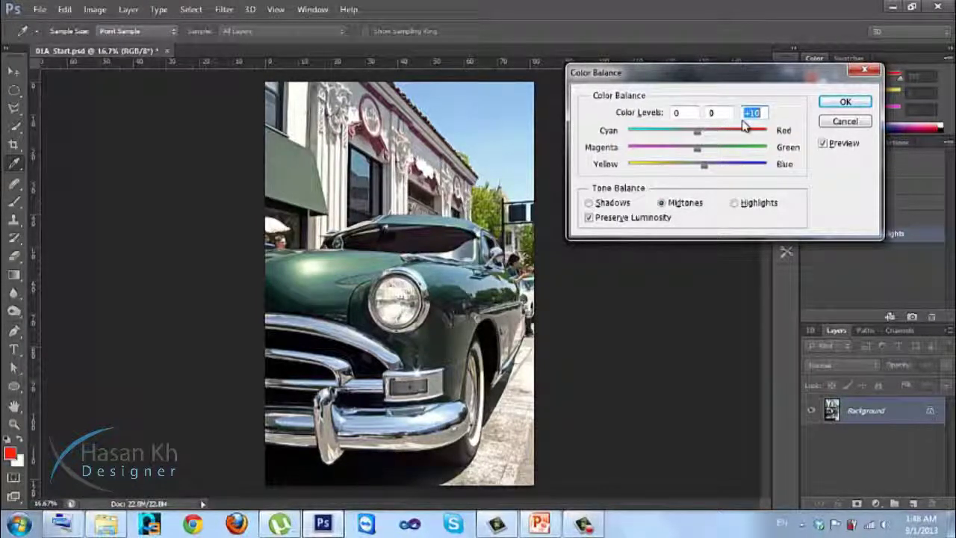
{"action": "key", "text": "Up"}
{"action": "key", "text": "Up"}
{"action": "key", "text": "Down"}
{"action": "key", "text": "Up"}
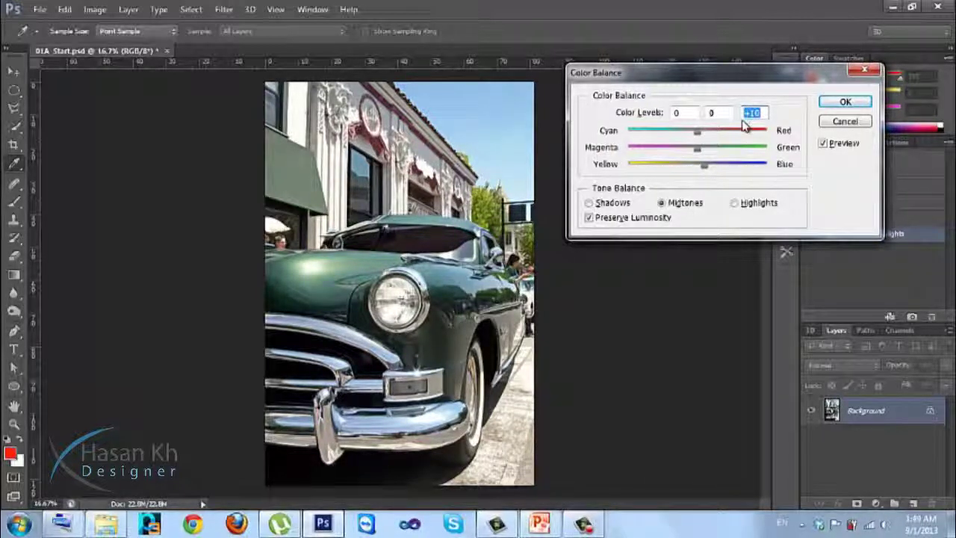
{"action": "key", "text": "Down"}
{"action": "key", "text": "Down"}
{"action": "key", "text": "Down"}
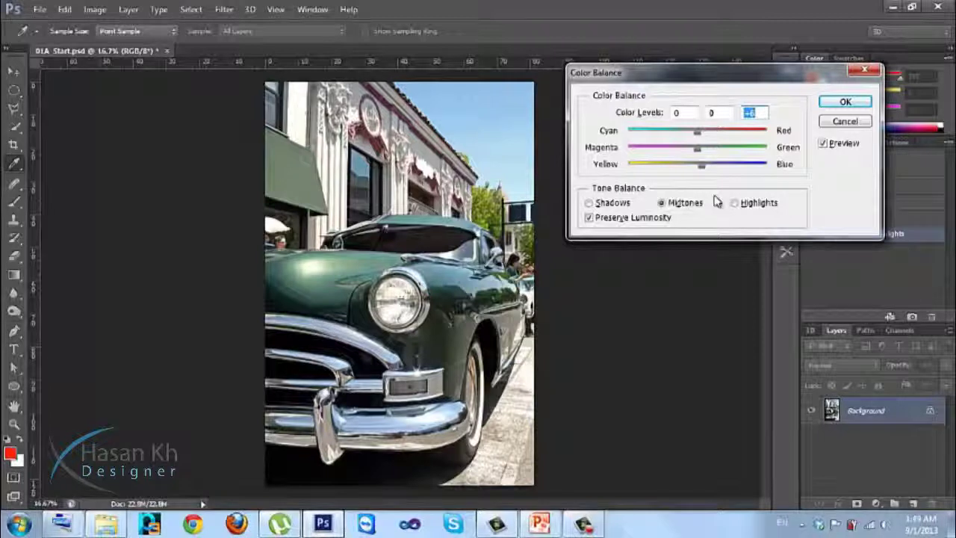
{"action": "key", "text": "Down"}
{"action": "key", "text": "Return"}
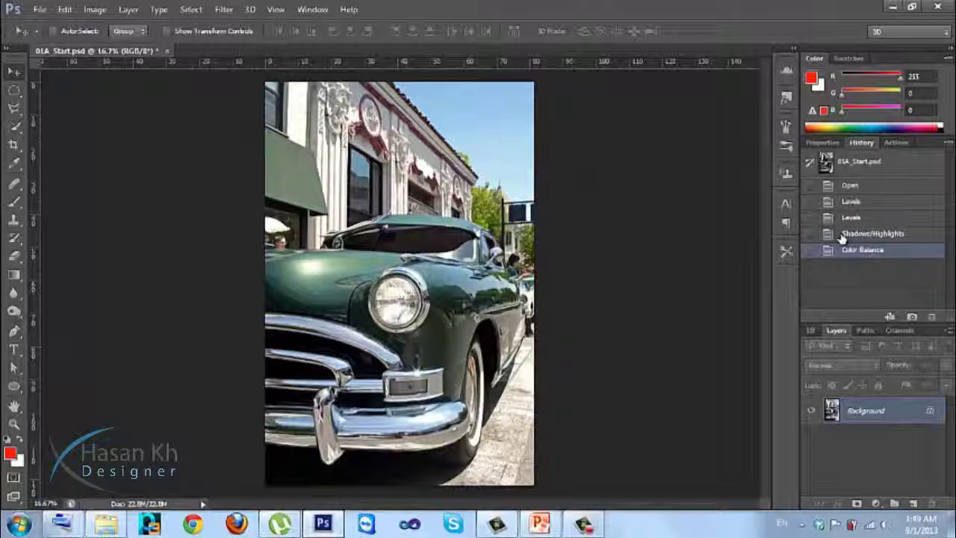
Compare the car photo's Shadows/Highlights and Color Balance history states, ending on Color Balance
{"action": "left_click", "coordinate": [843, 235]}
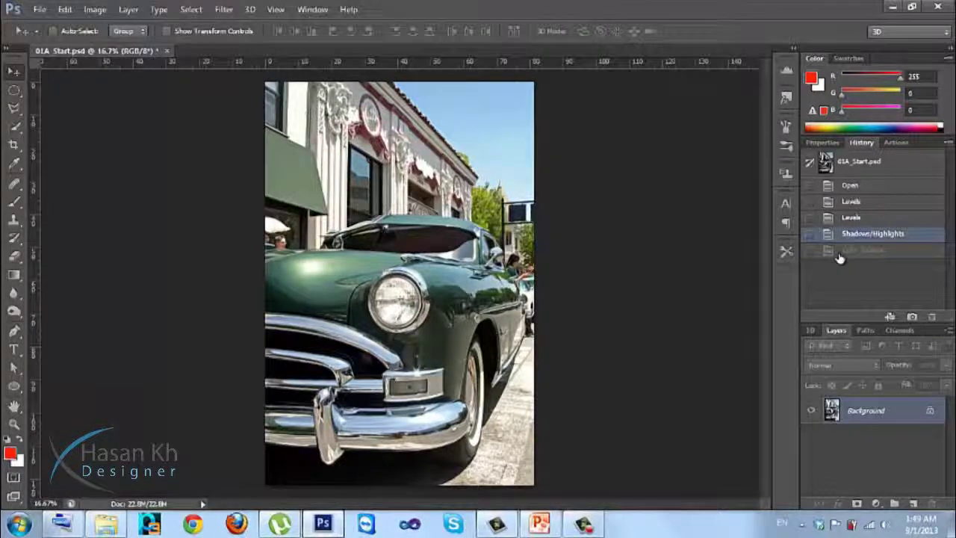
{"action": "left_click", "coordinate": [841, 256]}
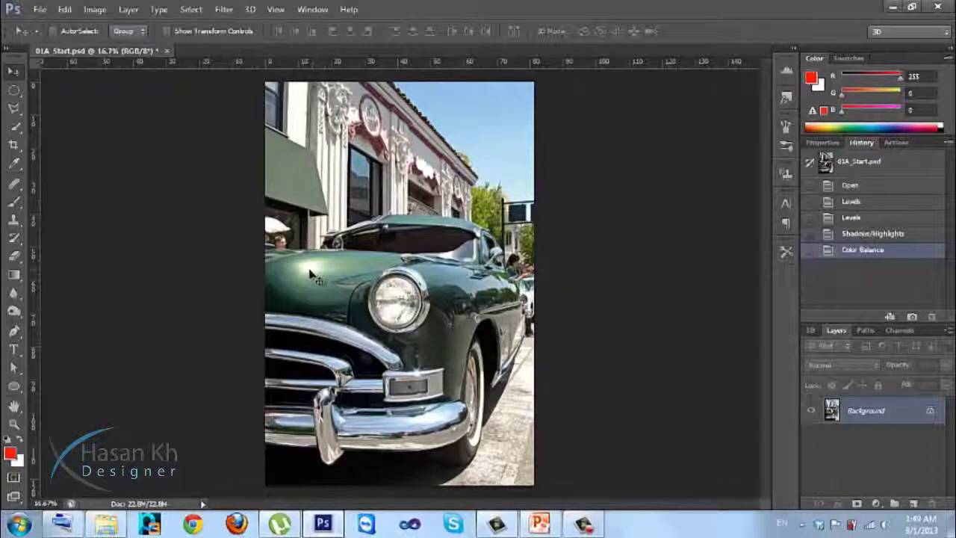
Try several RGB curve shapes in a Curves adjustment on the car photo, including an S-curve and a strong shadow lift
{"action": "left_click", "coordinate": [91, 10]}
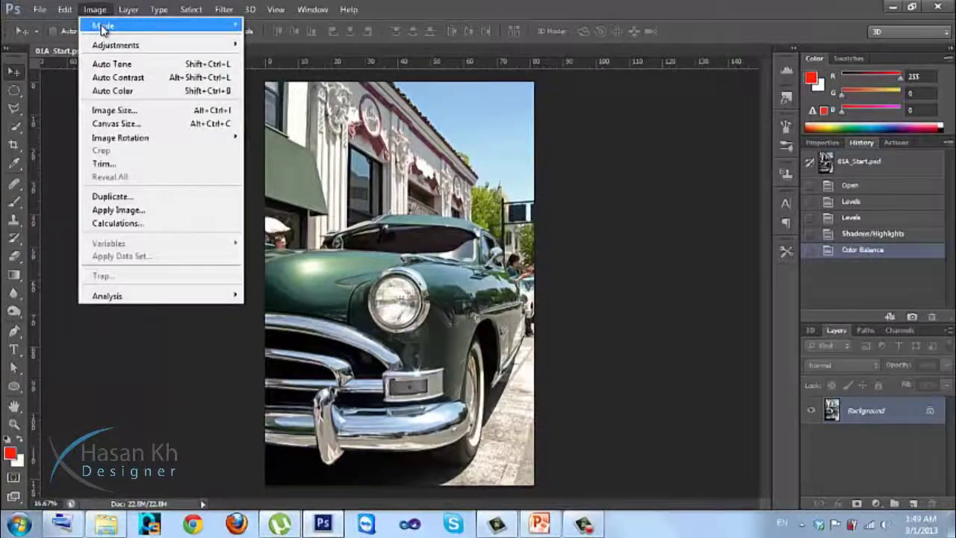
{"action": "mouse_move", "coordinate": [104, 46]}
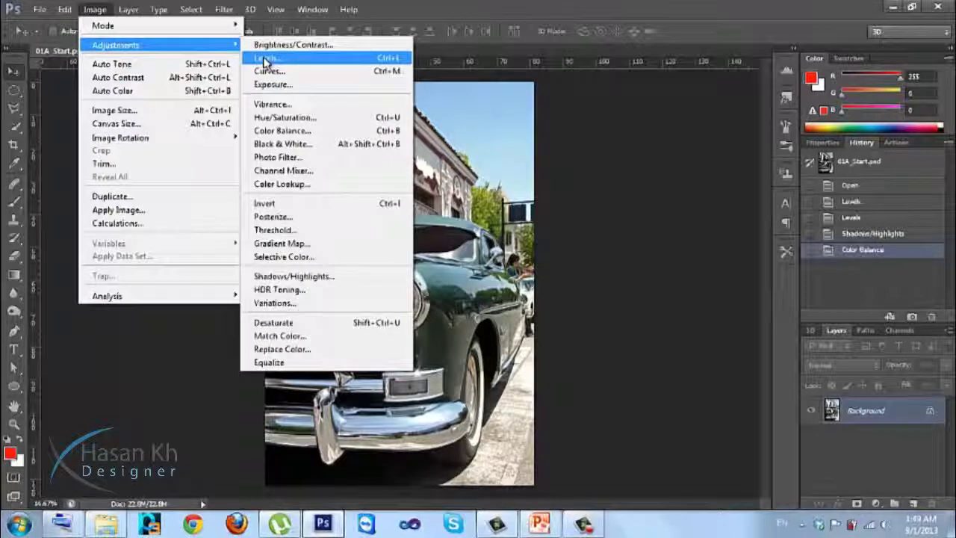
{"action": "left_click", "coordinate": [303, 73]}
{"action": "left_click_drag", "start_coordinate": [649, 73], "coordinate": [645, 46]}
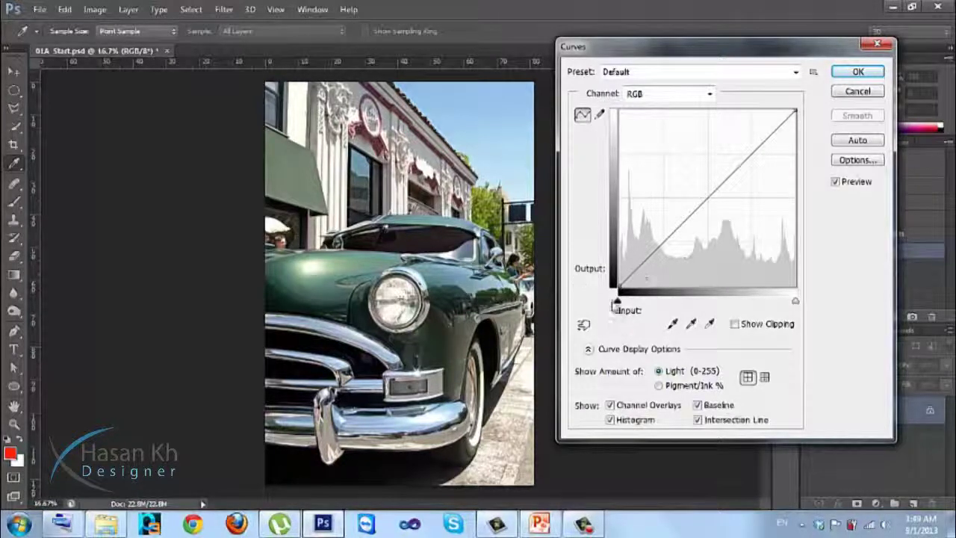
{"action": "left_click_drag", "start_coordinate": [694, 211], "coordinate": [714, 164]}
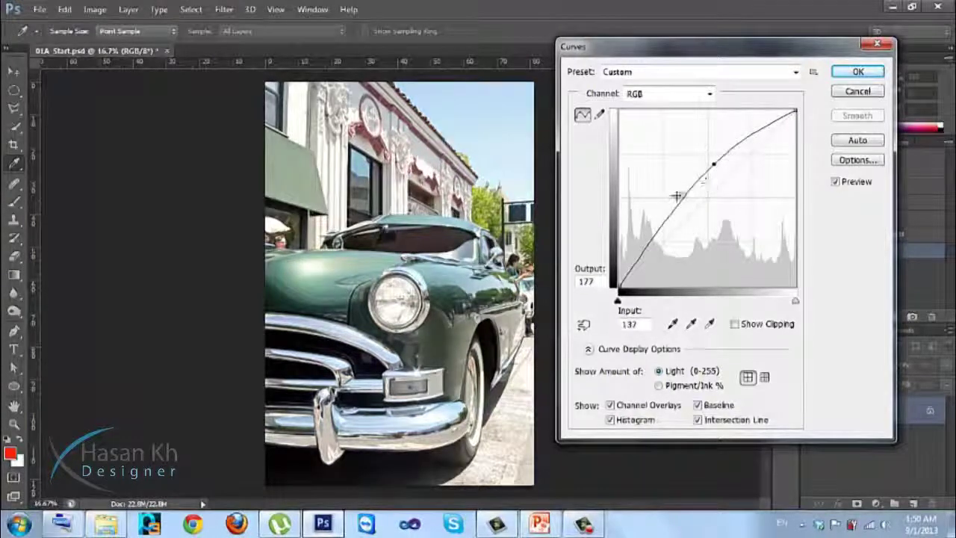
{"action": "left_click_drag", "start_coordinate": [672, 213], "coordinate": [691, 214]}
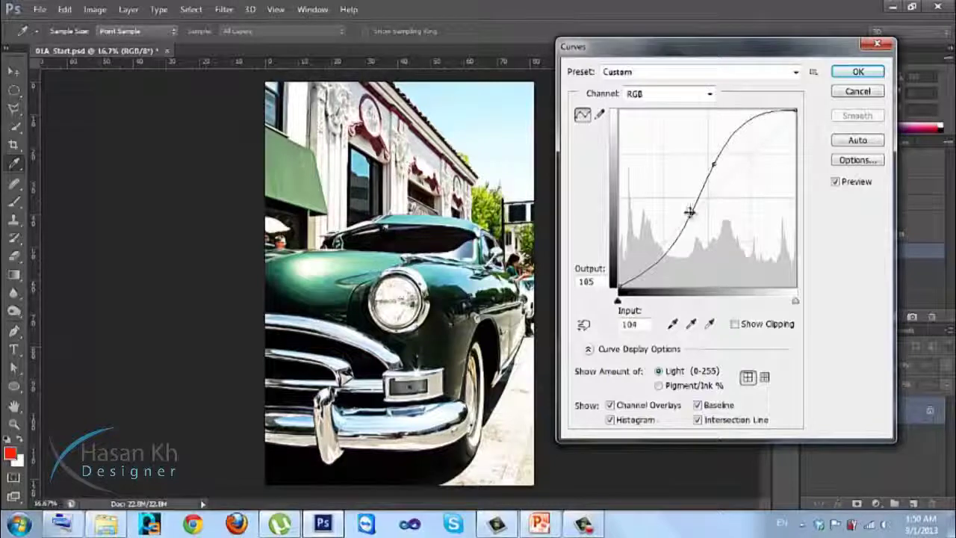
{"action": "left_click_drag", "start_coordinate": [691, 214], "coordinate": [679, 246]}
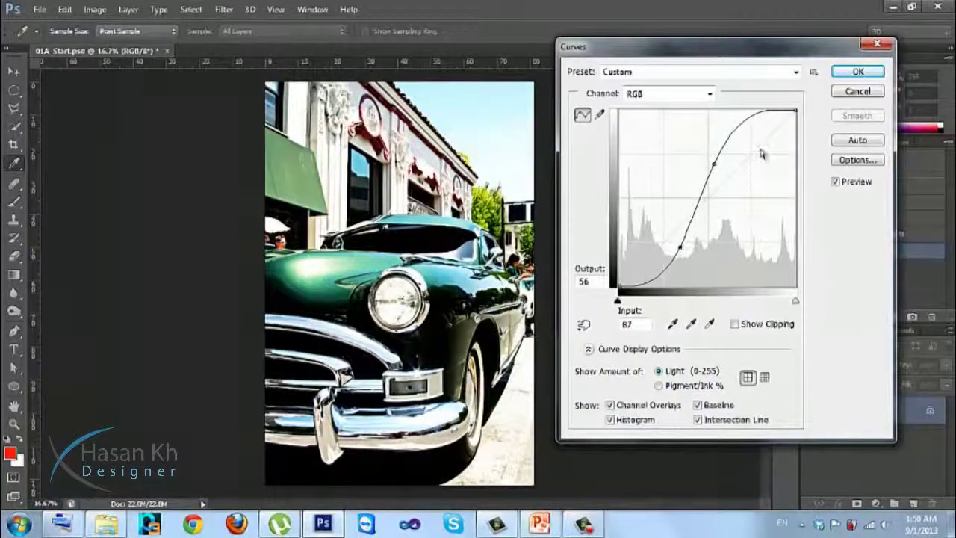
{"action": "left_click_drag", "start_coordinate": [715, 163], "coordinate": [722, 165]}
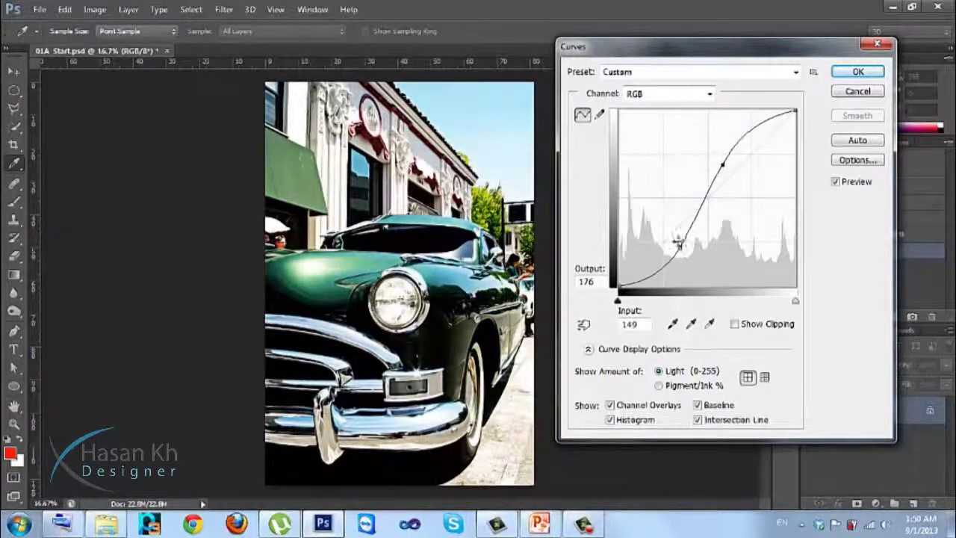
{"action": "left_click_drag", "start_coordinate": [680, 247], "coordinate": [664, 198]}
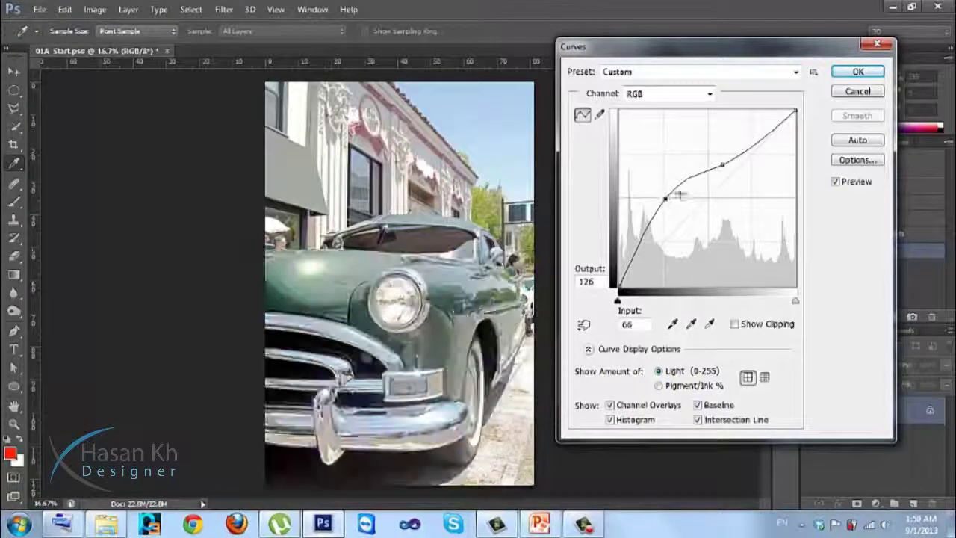
{"action": "left_click_drag", "start_coordinate": [722, 164], "coordinate": [715, 216]}
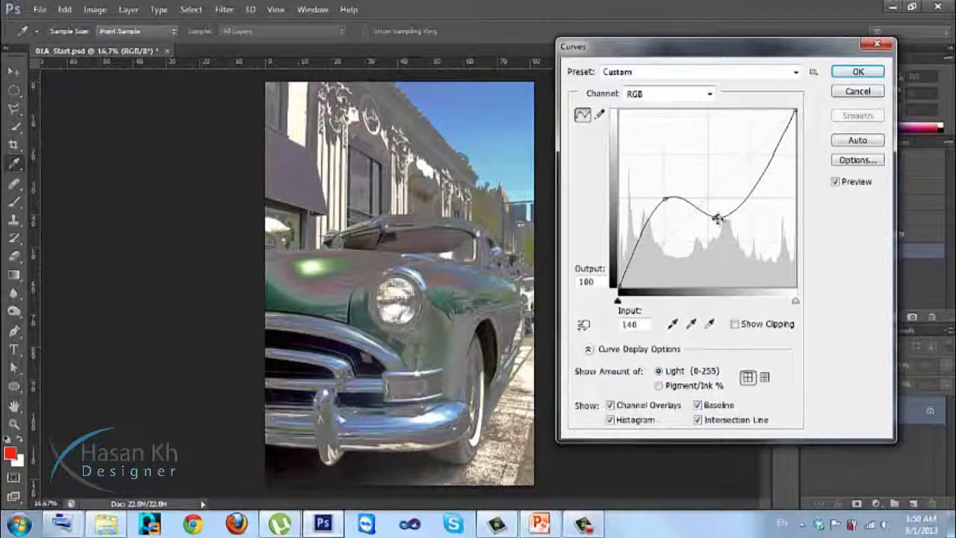
{"action": "left_click_drag", "start_coordinate": [715, 216], "coordinate": [683, 175]}
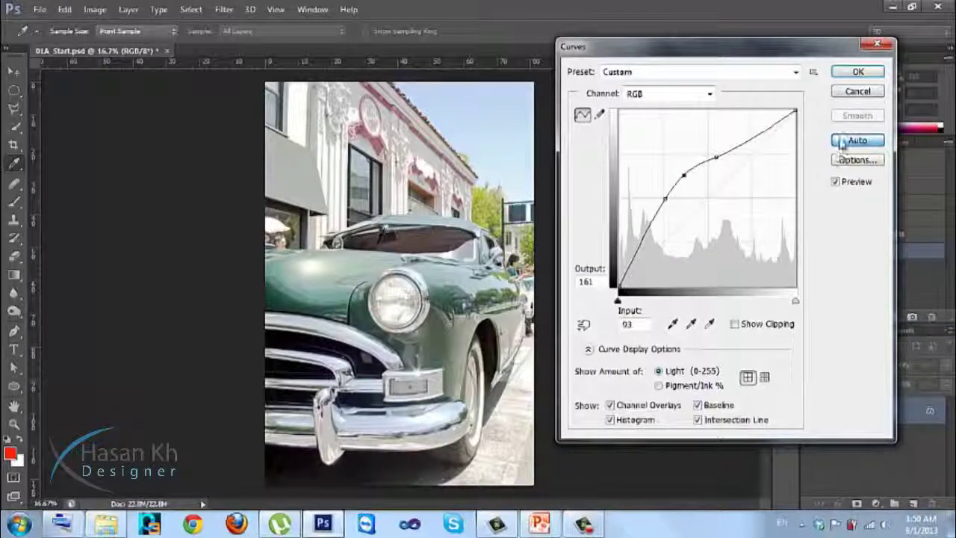
{"action": "key", "text": "Escape"}
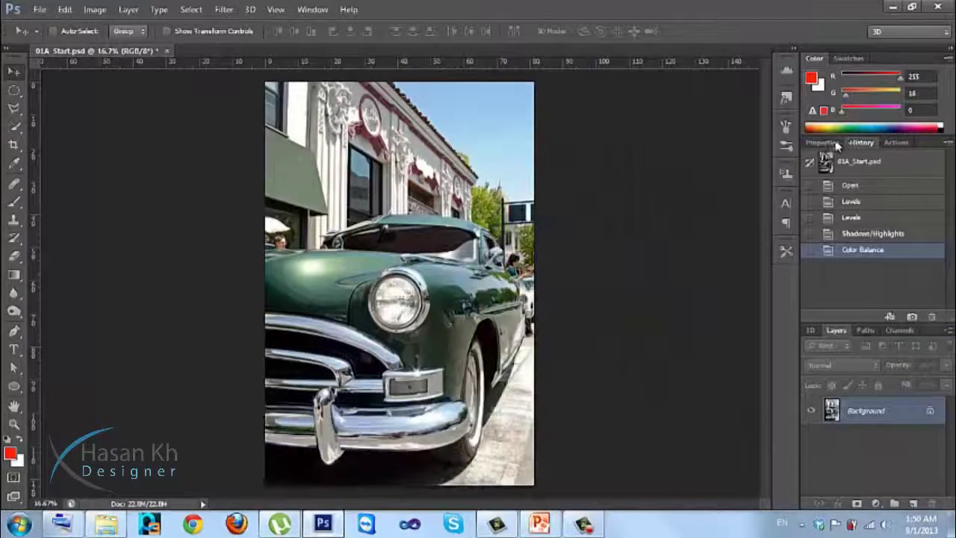
Check the car photo once more in the history before and after its Color Balance adjustment
{"action": "left_click", "coordinate": [870, 234]}
{"action": "left_click", "coordinate": [865, 250]}
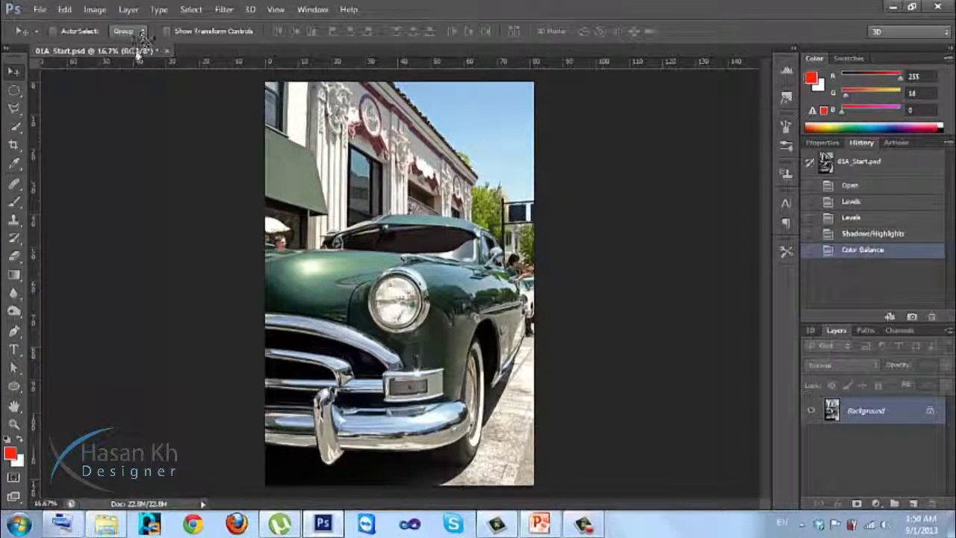
{"action": "left_click", "coordinate": [100, 10]}
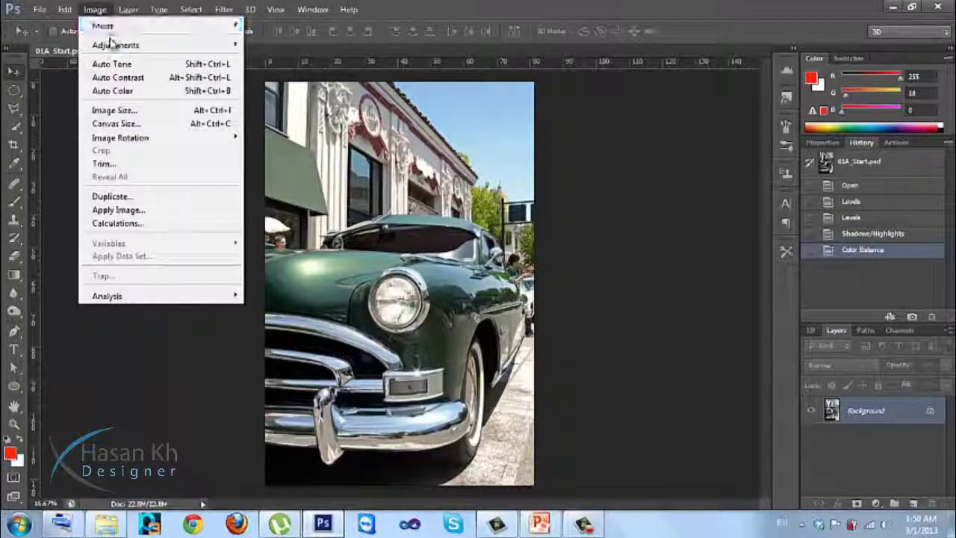
{"action": "mouse_move", "coordinate": [110, 47]}
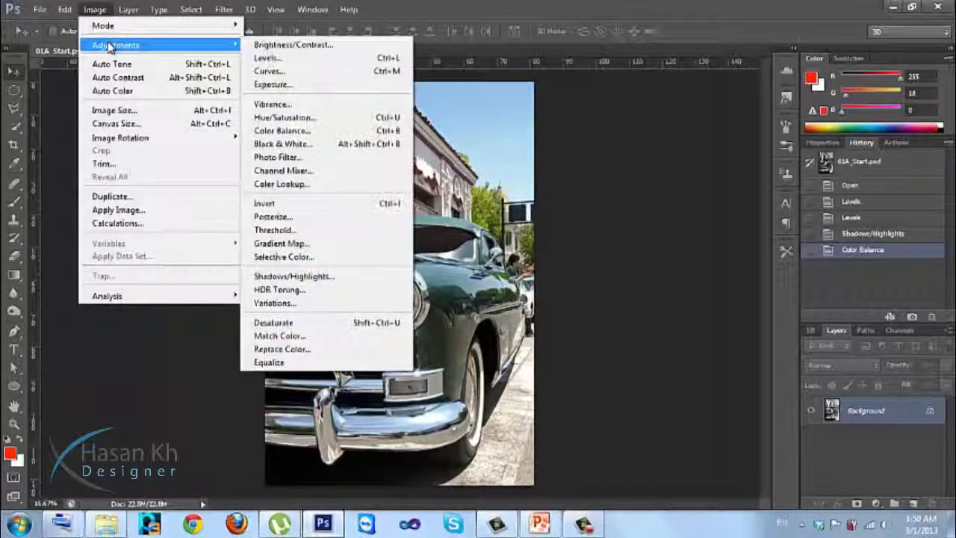
{"action": "left_click", "coordinate": [64, 78]}
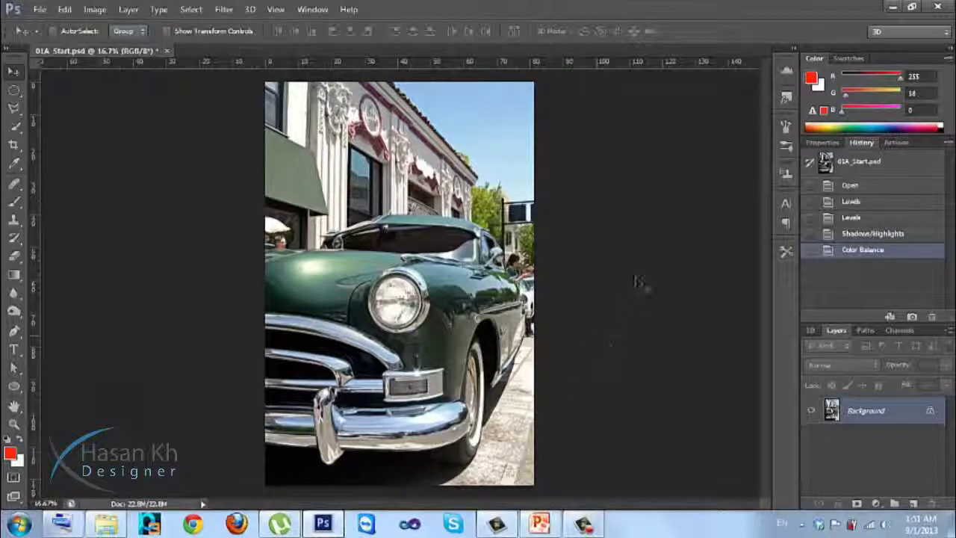
Switch to the PowerPoint presentation showing the slide on manual image adjustments
{"action": "left_click", "coordinate": [891, 7]}
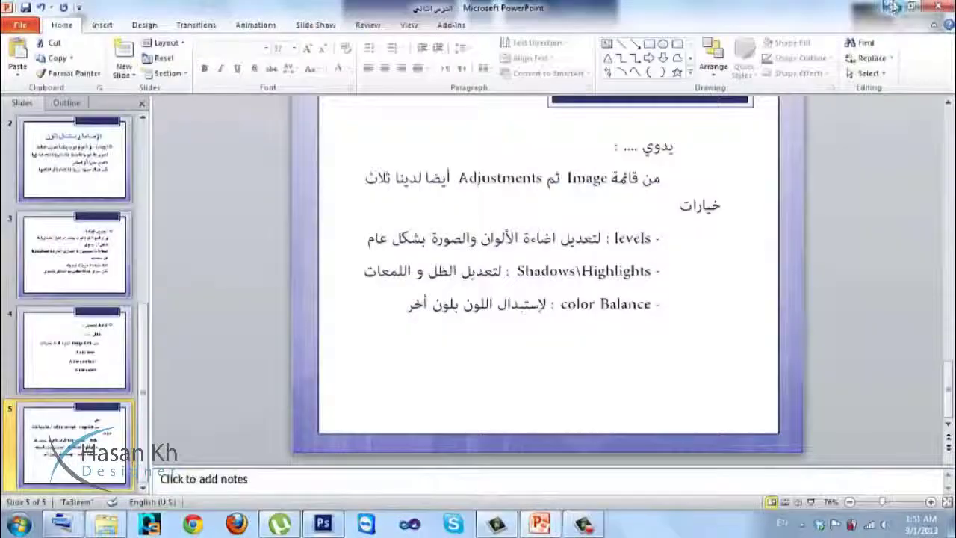